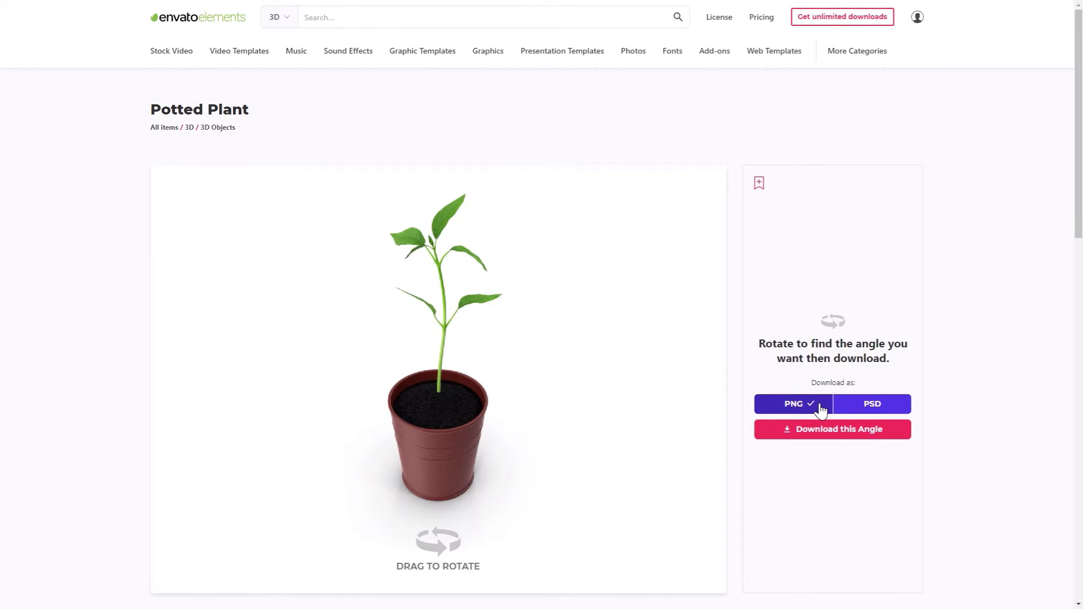
- Choose PSD as the download format for the Potted Plant 3D object
click(893, 407)
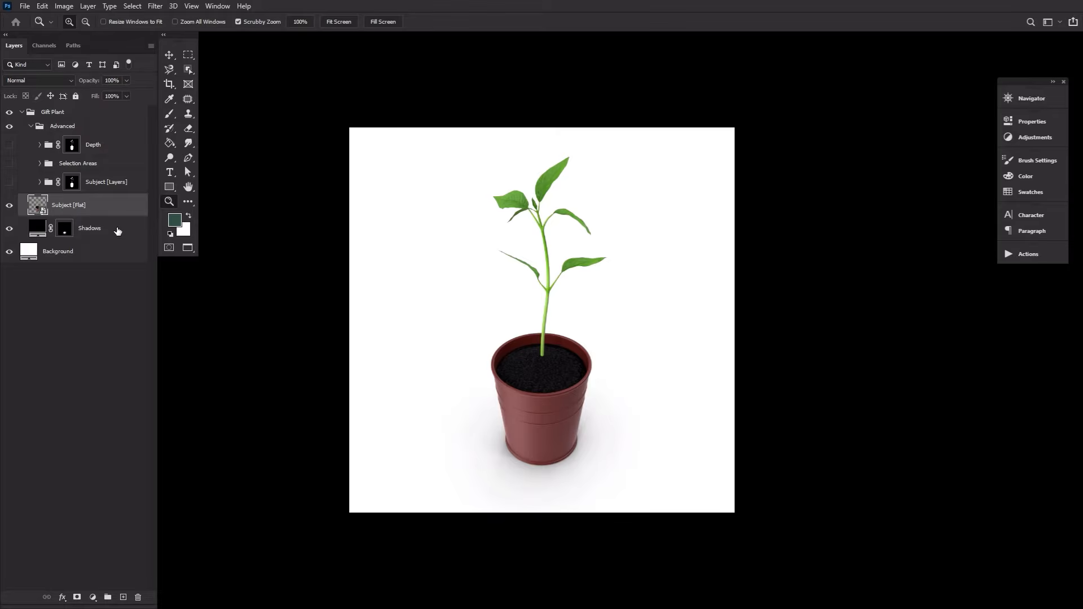
- Switch to Photoshop and delete the Shadows layer from the potted plant document
click(117, 231)
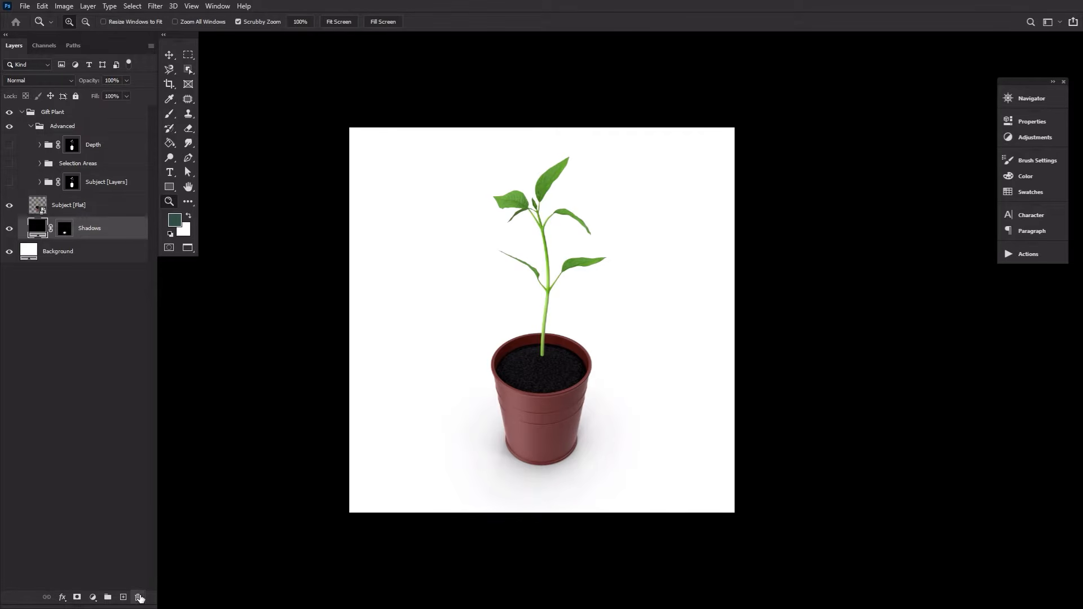
click(138, 597)
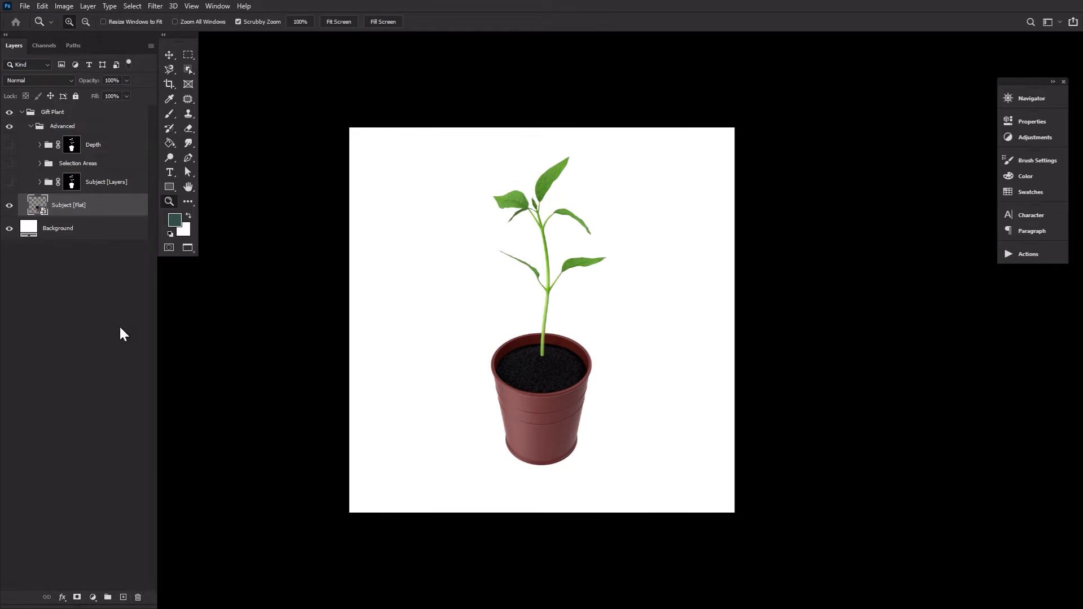
- Turn the Subject [Flat] layer solid black with a Hue/Saturation adjustment at Lightness -100
click(70, 5)
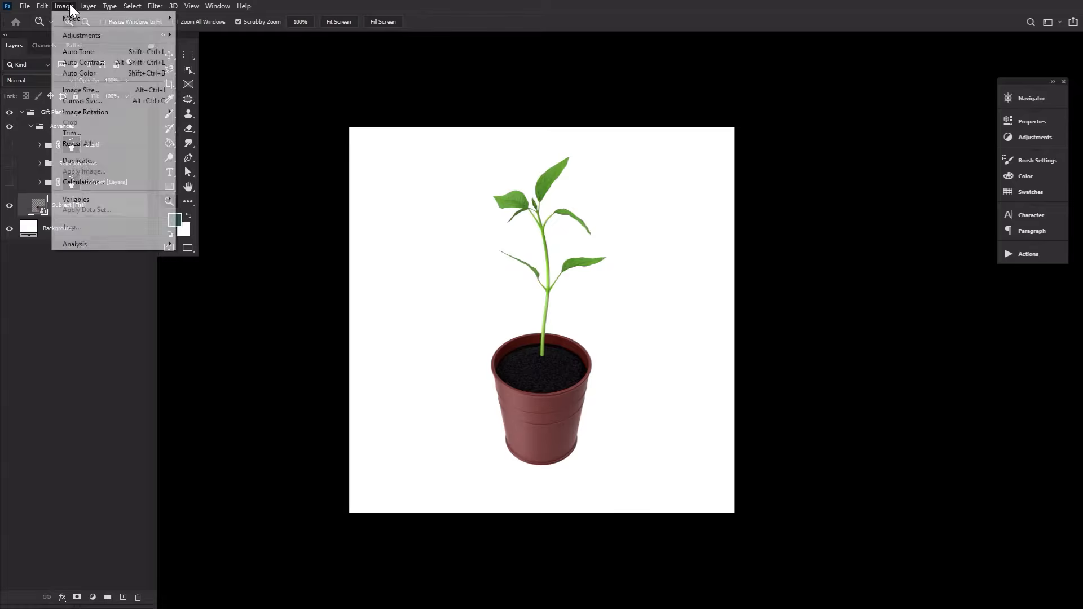
mouse_move(130, 34)
click(252, 93)
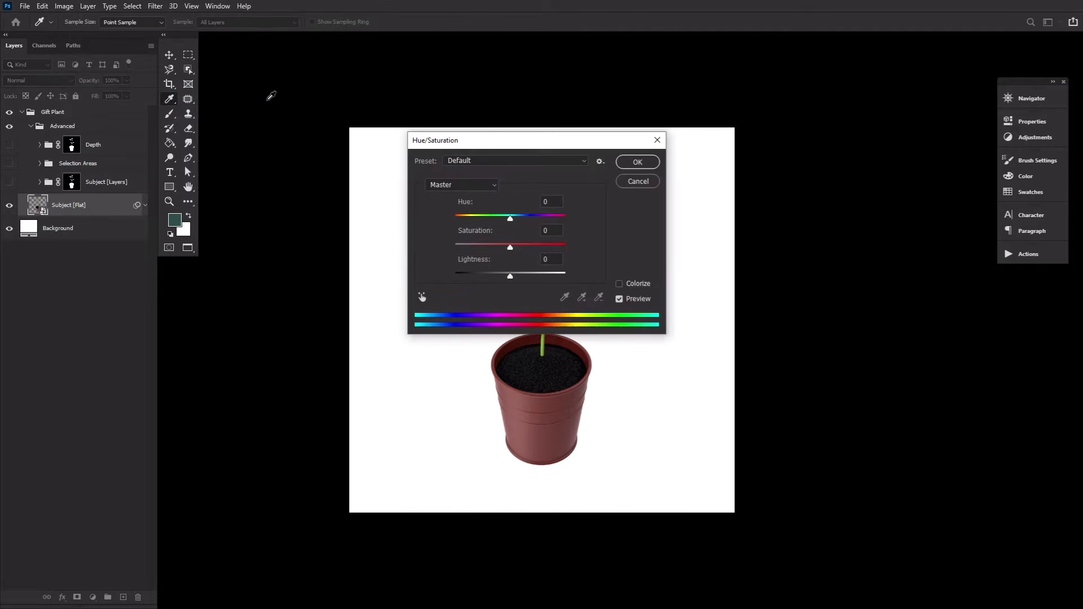
drag(513, 277, 426, 287)
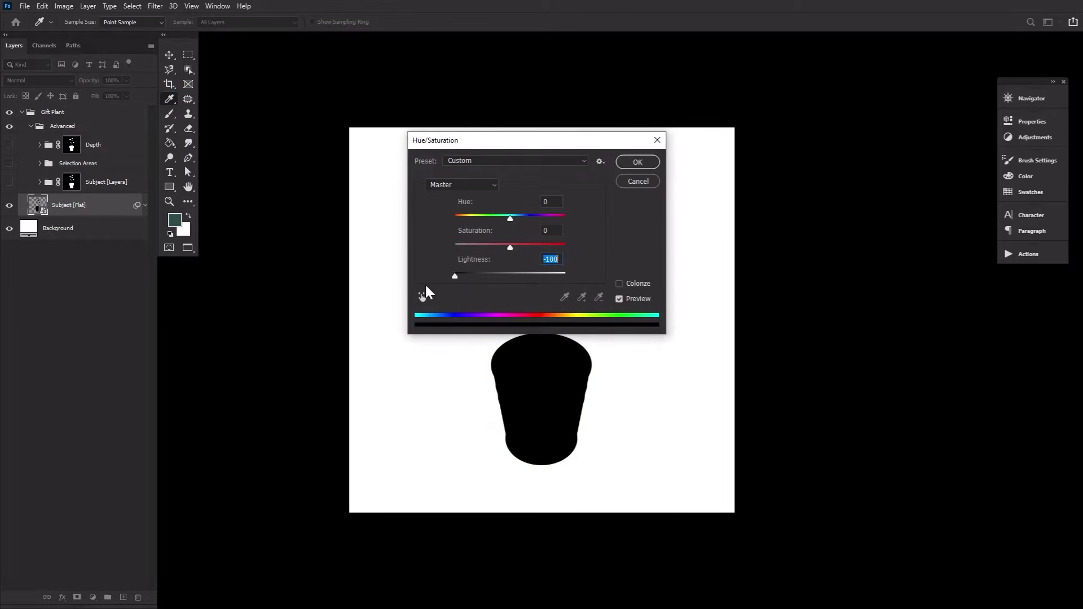
click(637, 162)
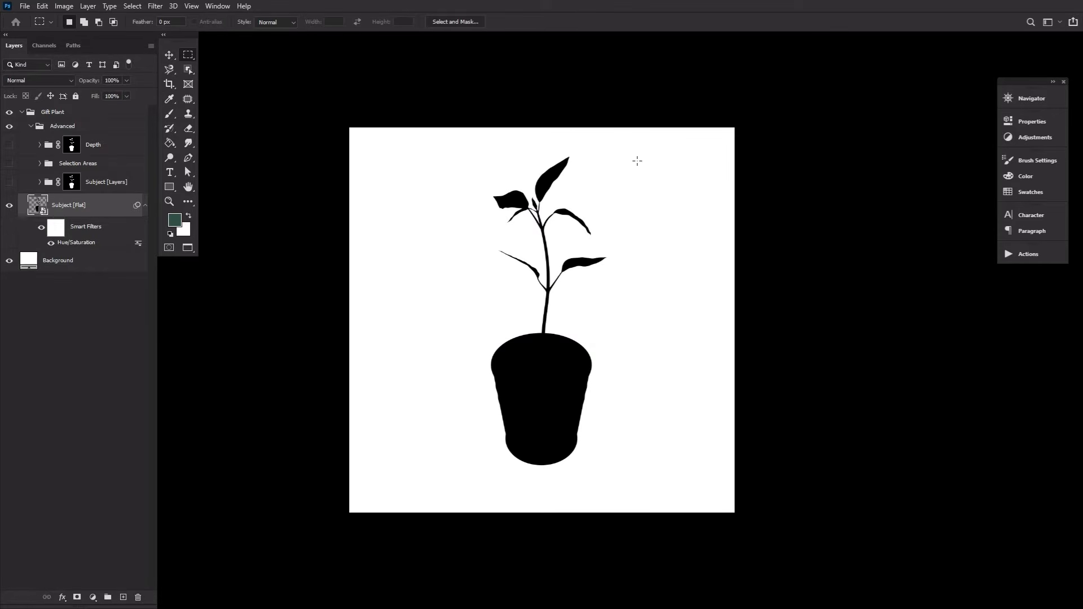
- Rasterize the Subject [Flat] layer for the Eraser tool and undo a trial erasure of the pot
click(189, 128)
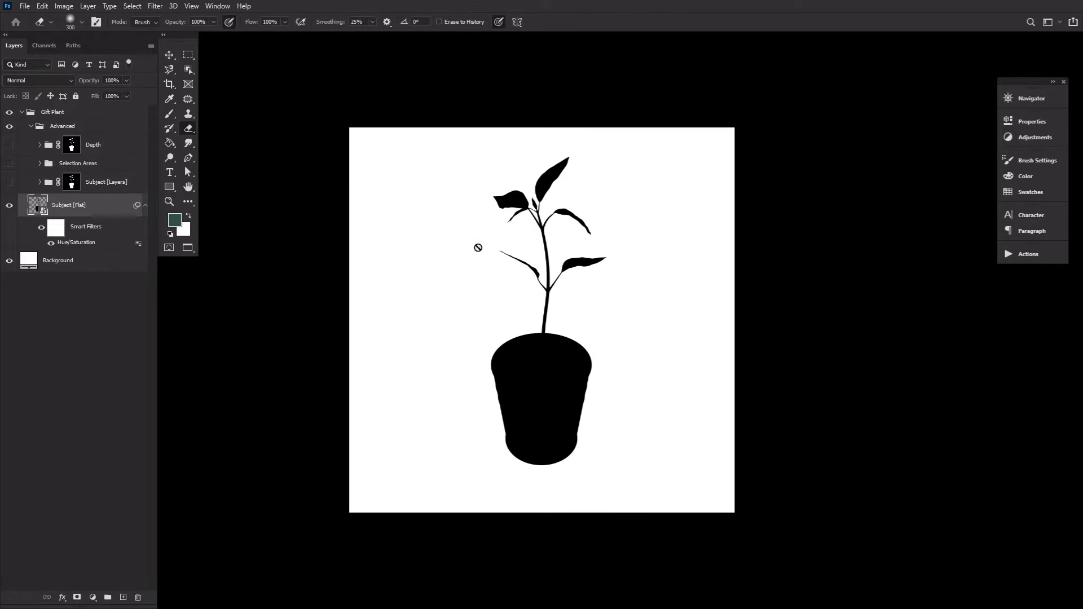
click(533, 266)
click(494, 229)
click(508, 474)
drag(508, 473, 431, 458)
key(ctrl+z)
- Erase the pot, stem and lower leaves with a Hard Round eraser, keeping only the separate upper leaves
click(81, 22)
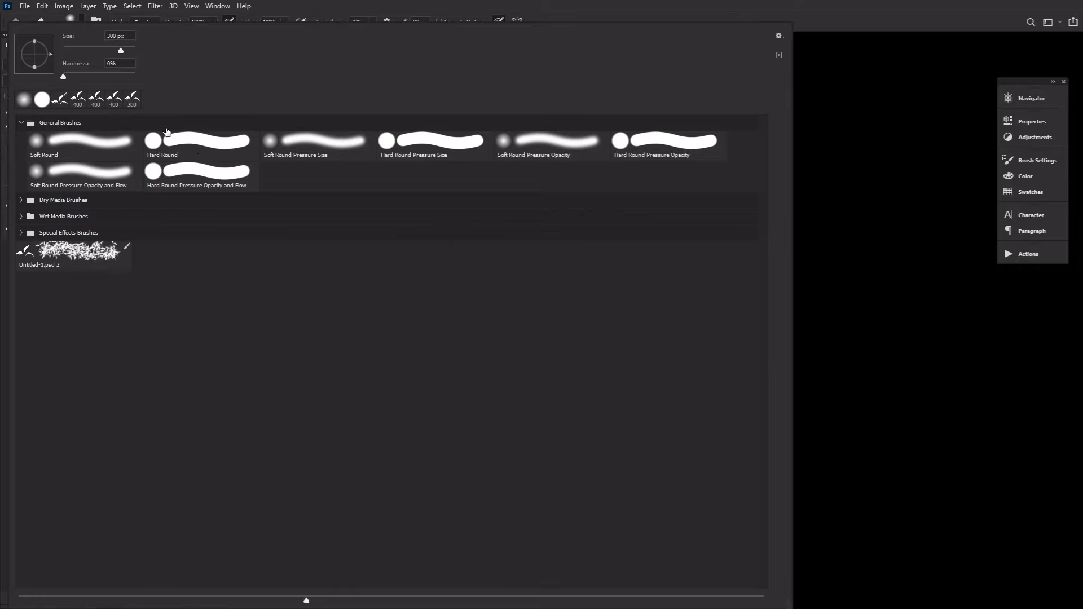
double_click(167, 137)
mouse_move(508, 489)
mouse_down()
mouse_move(652, 422)
mouse_move(697, 339)
mouse_move(563, 283)
mouse_move(588, 272)
mouse_move(538, 246)
mouse_move(550, 221)
mouse_move(539, 208)
mouse_up()
key(bracketleft)
key(bracketleft)
key(bracketleft)
key(bracketleft)
key(bracketleft)
key(bracketleft)
key(bracketleft)
key(bracketleft)
key(bracketleft)
key(bracketleft)
key(bracketleft)
key(bracketleft)
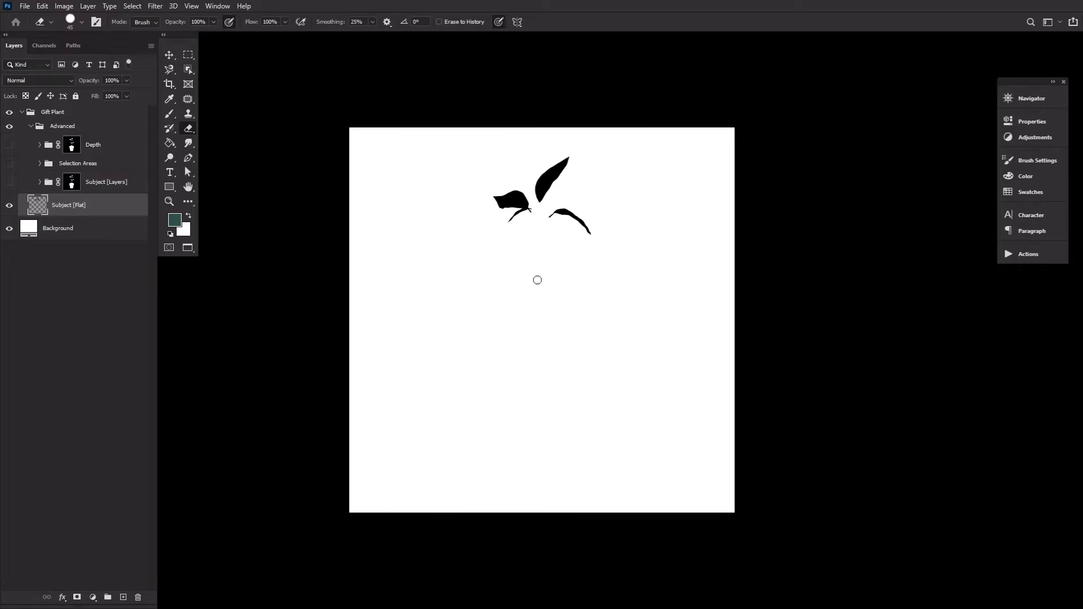
- Load the remaining leaves as a selection and crop the canvas tightly to them
click(188, 187)
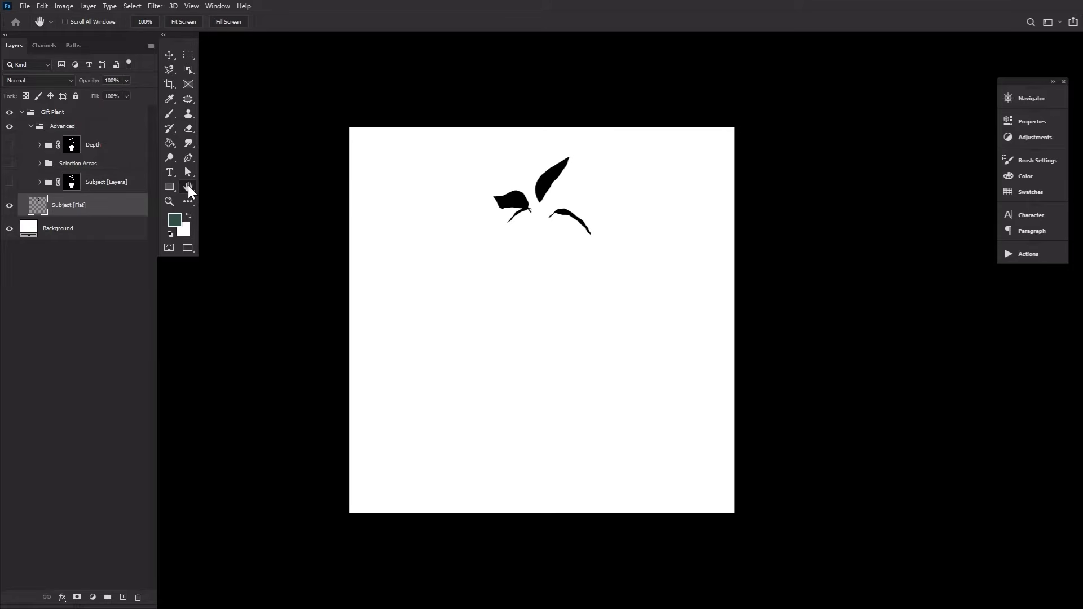
key(b)
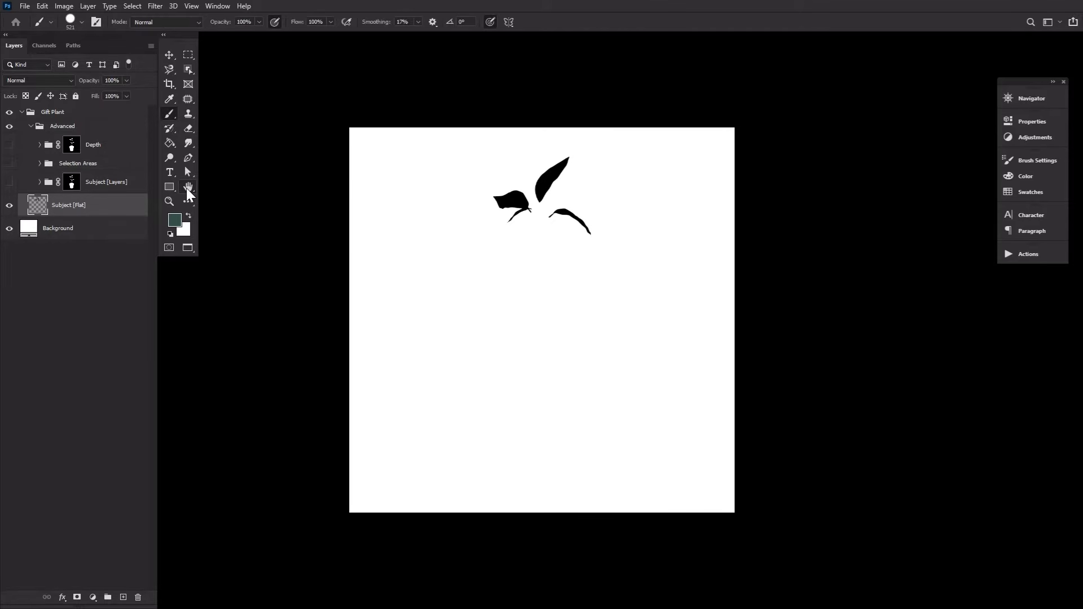
ctrl+click(36, 205)
click(169, 83)
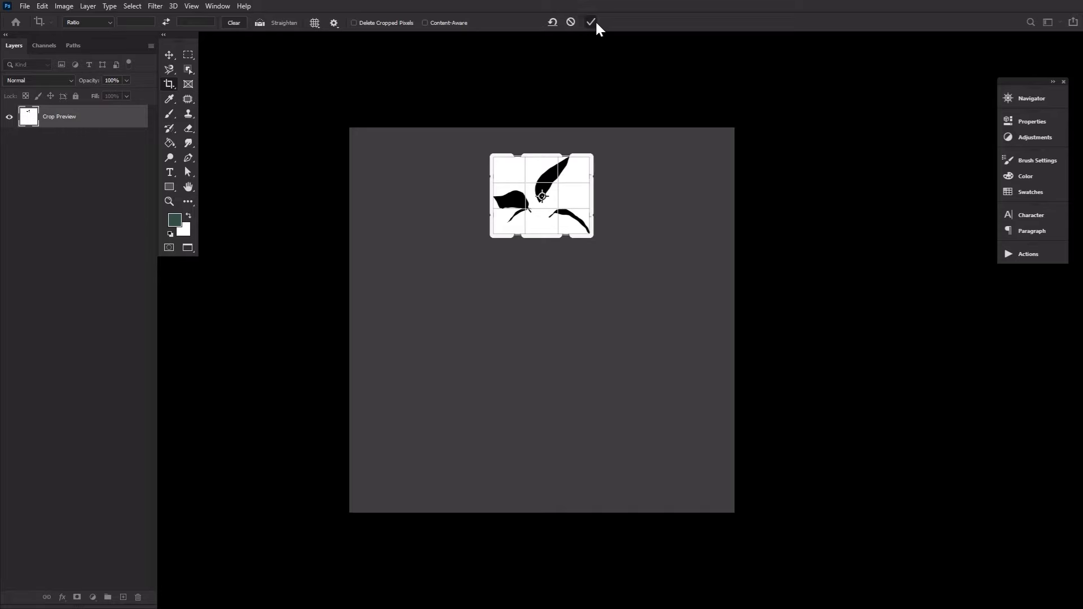
click(591, 23)
- Define the cropped leaves as a brush preset under the suggested name Potted_Plant.F04.2k.psd
click(42, 7)
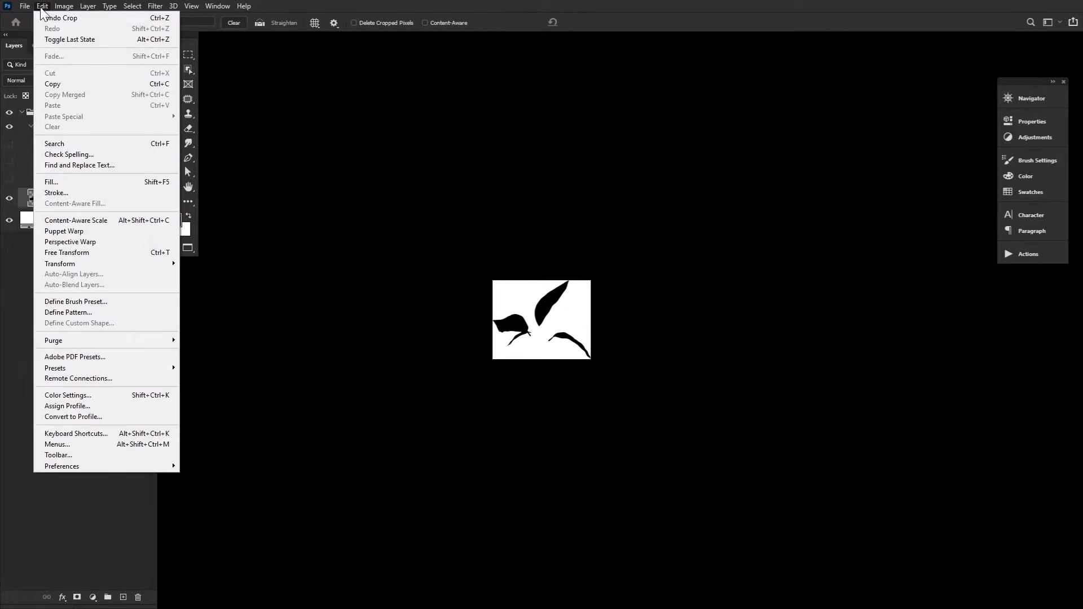
click(72, 301)
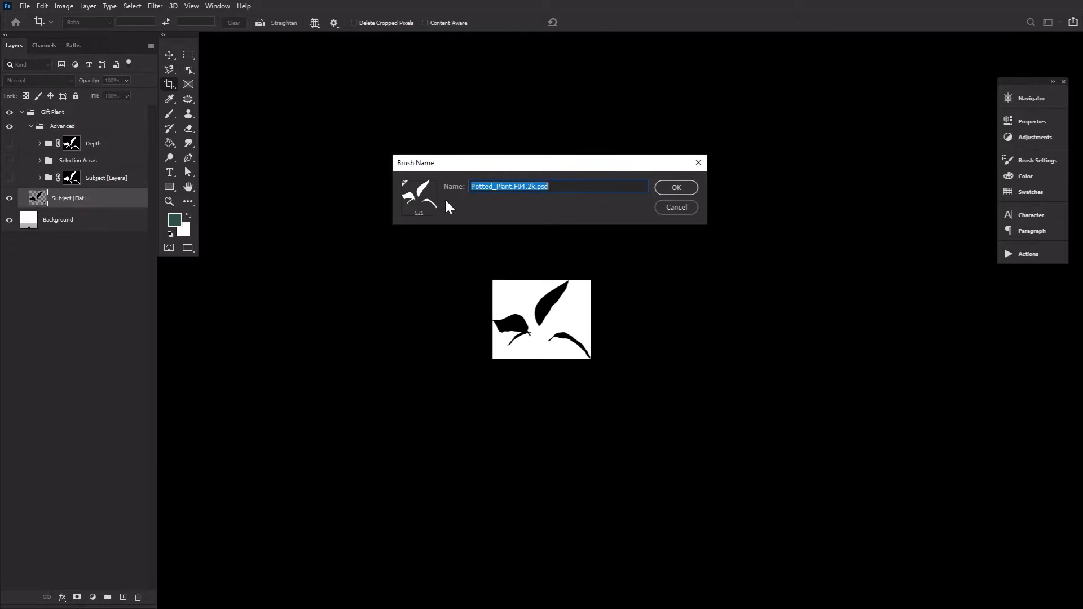
click(676, 189)
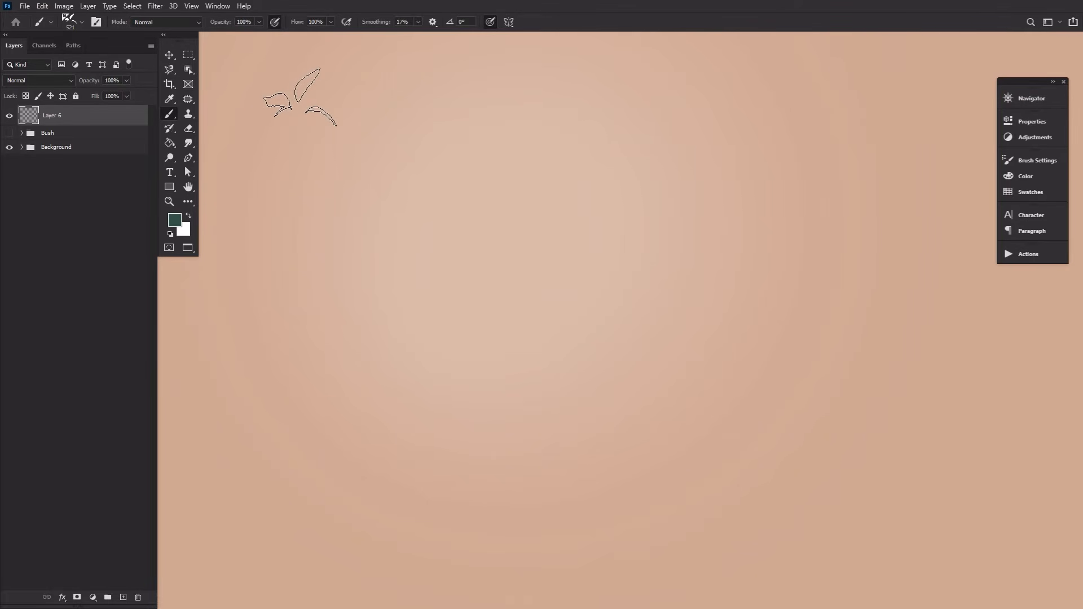
- Open the brush settings in the Untitled-2 document and set the leaf brush's tip spacing to 30%
click(218, 6)
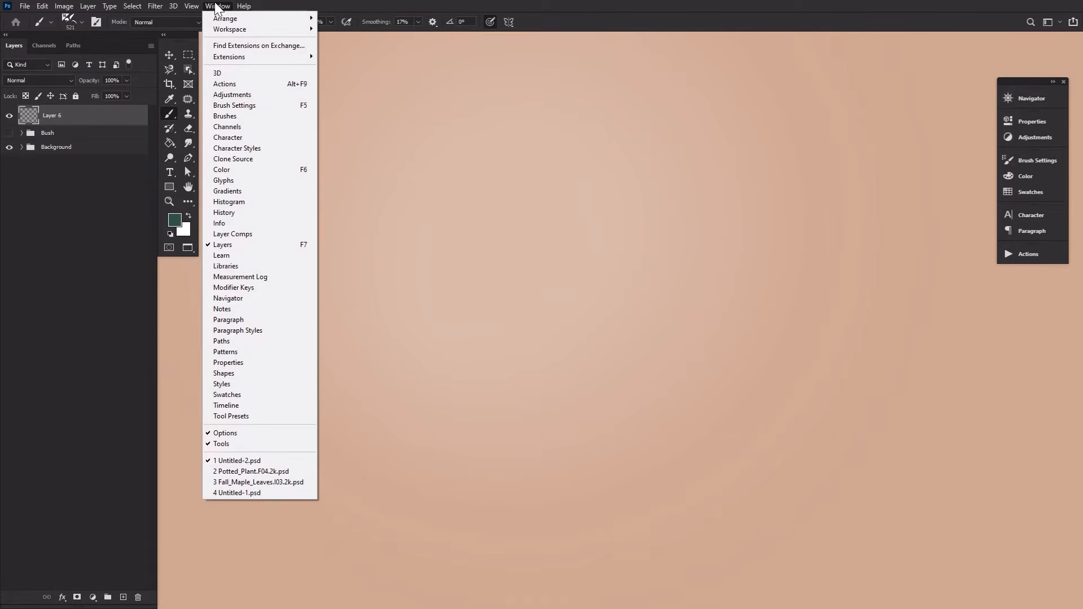
click(245, 105)
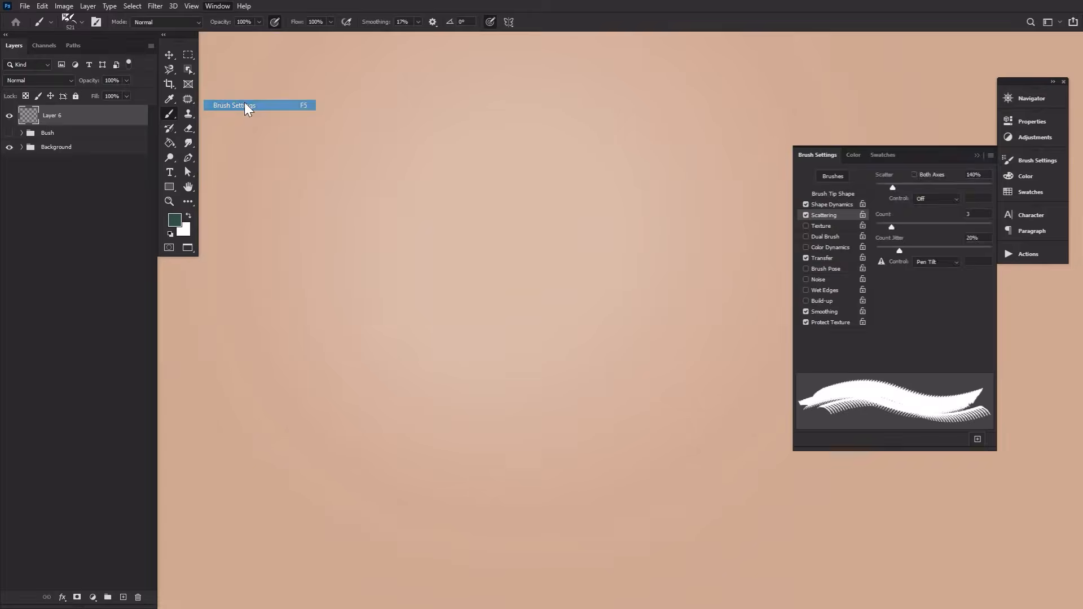
click(834, 195)
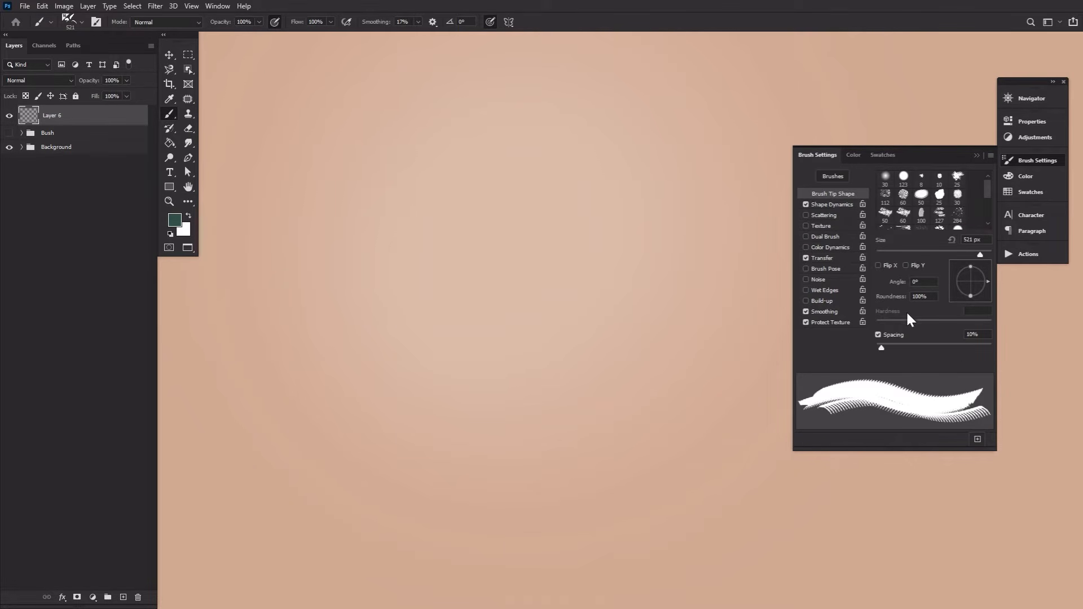
click(969, 334)
text(3)
key(Return)
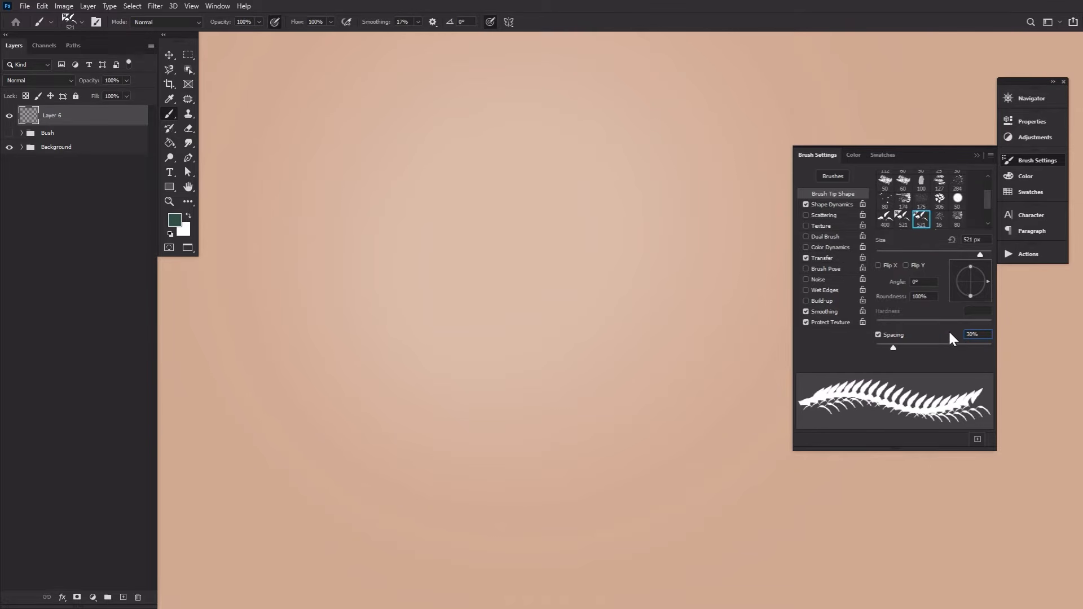
- Set the brush's Shape Dynamics to 60% size jitter and 5% minimum diameter, keeping Pen Pressure as the size control
click(828, 206)
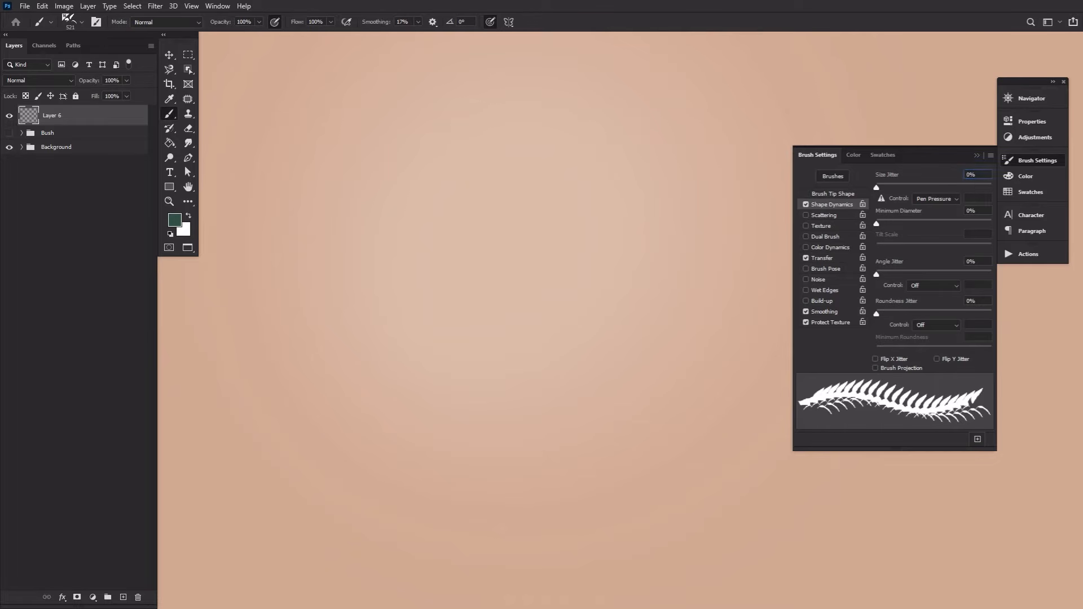
text(6)
key(Return)
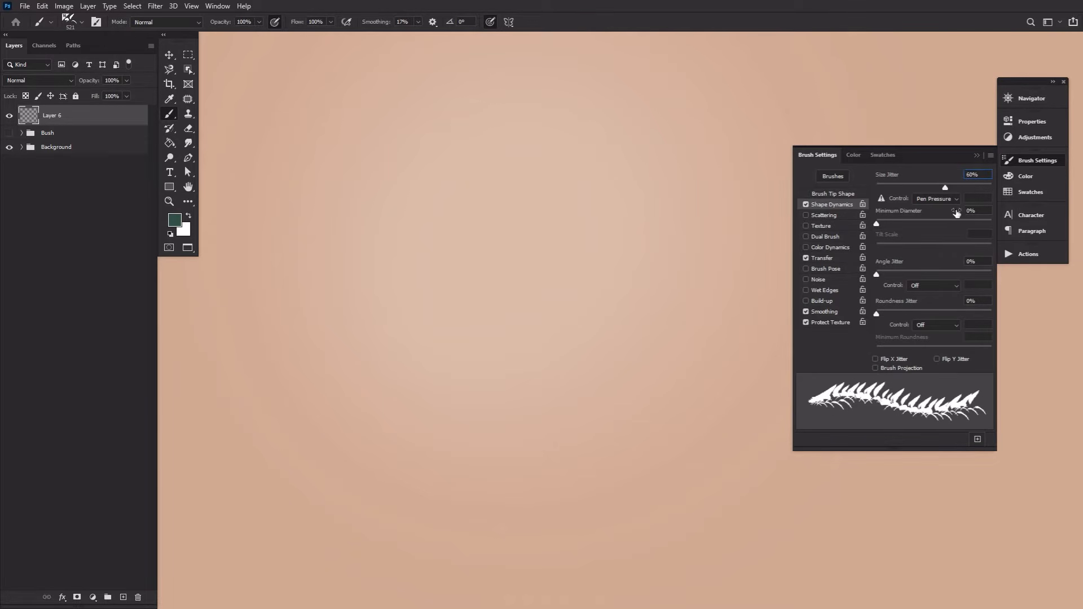
click(938, 198)
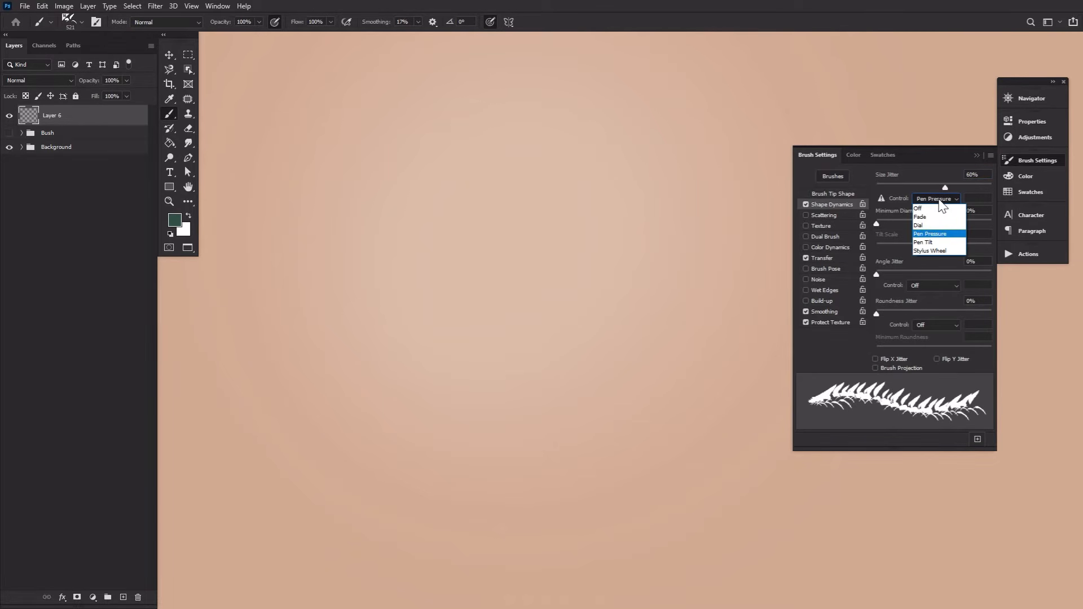
click(937, 198)
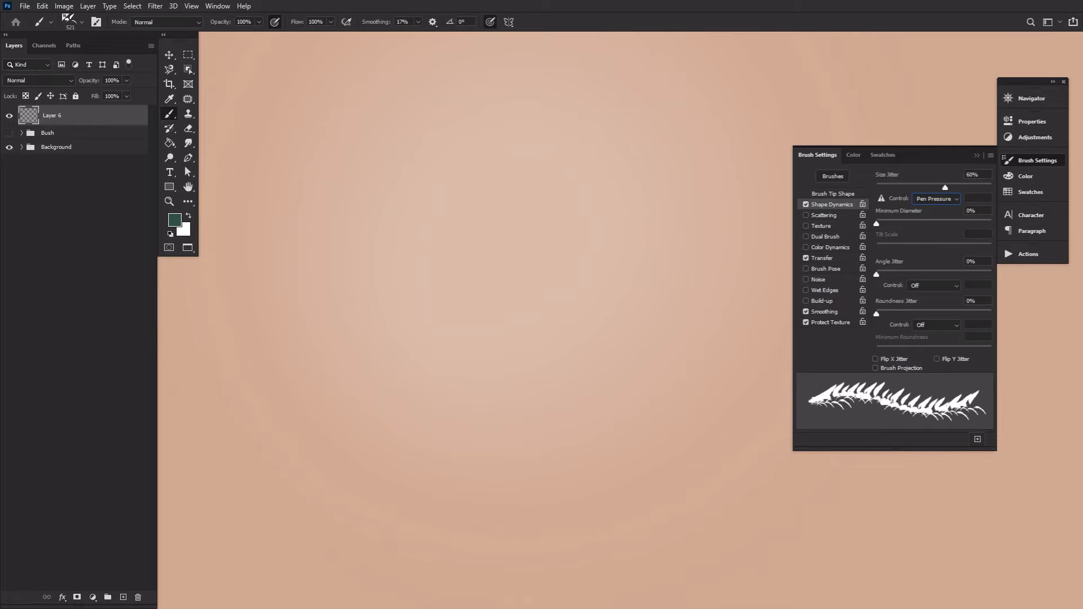
click(961, 213)
text(5)
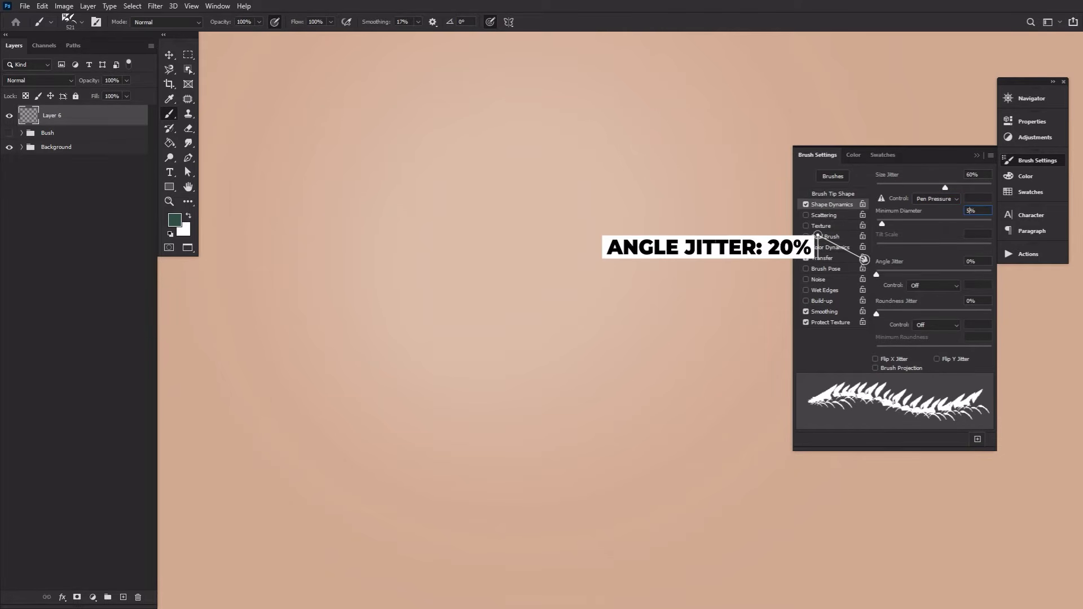
- Set the brush's angle jitter to 20% and its roundness jitter to about 19%
text(2)
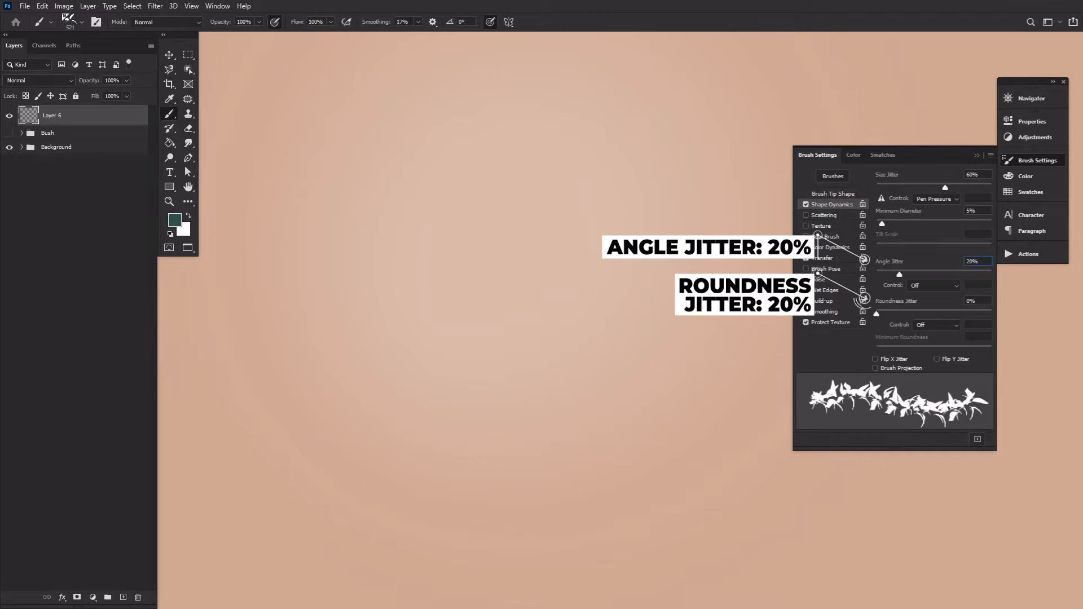
click(967, 302)
text(2)
key(Down)
key(Down)
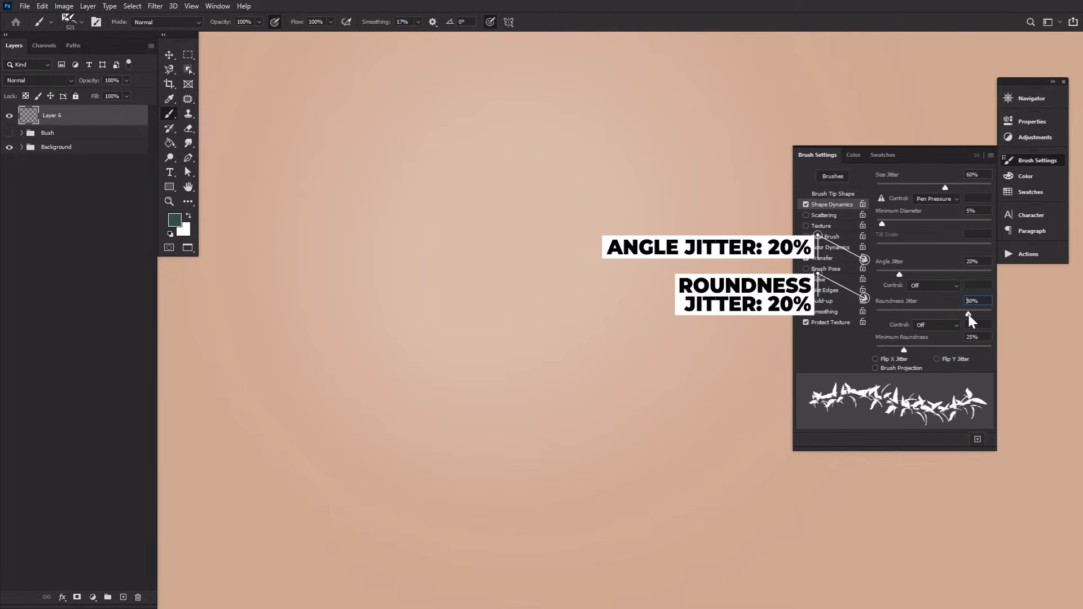
drag(889, 314, 898, 314)
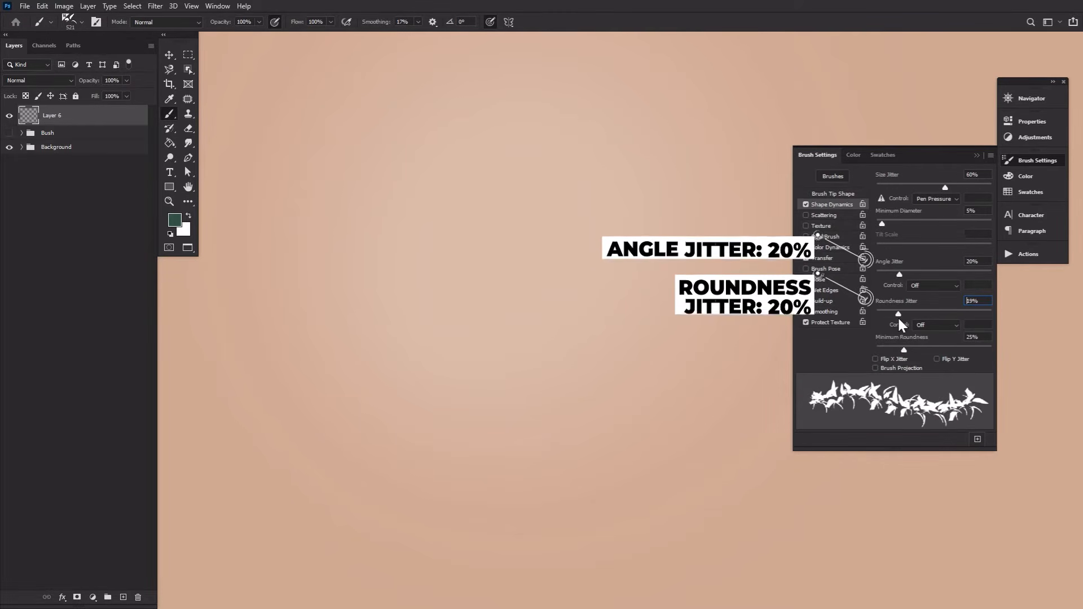
- Enable Scattering at 140% with count 3, and set the count jitter to 20% controlled by Pen Tilt
click(826, 214)
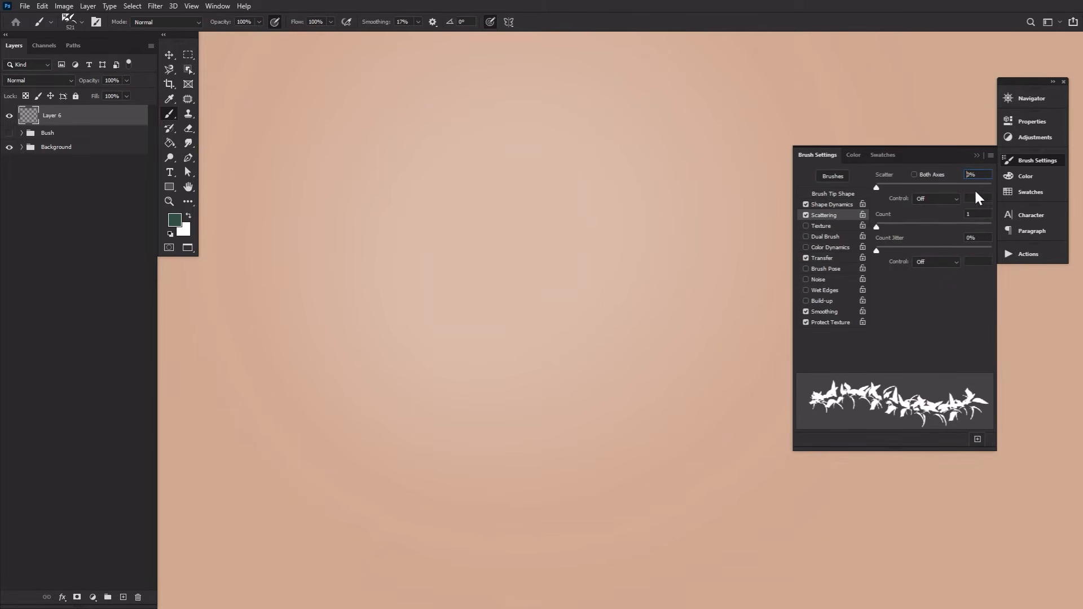
text(14)
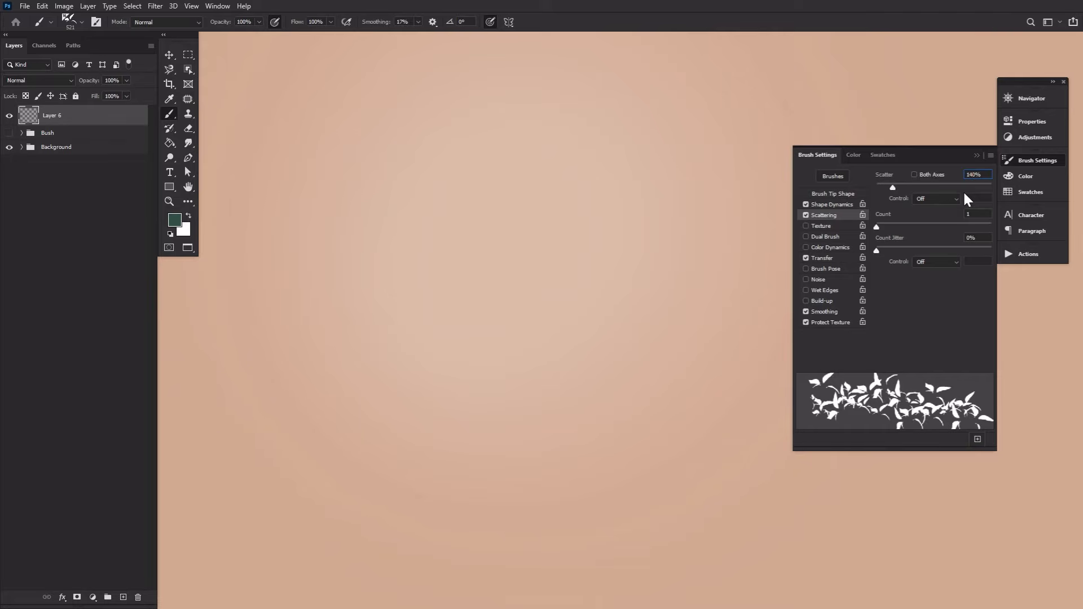
key(Tab)
text(3)
key(Tab)
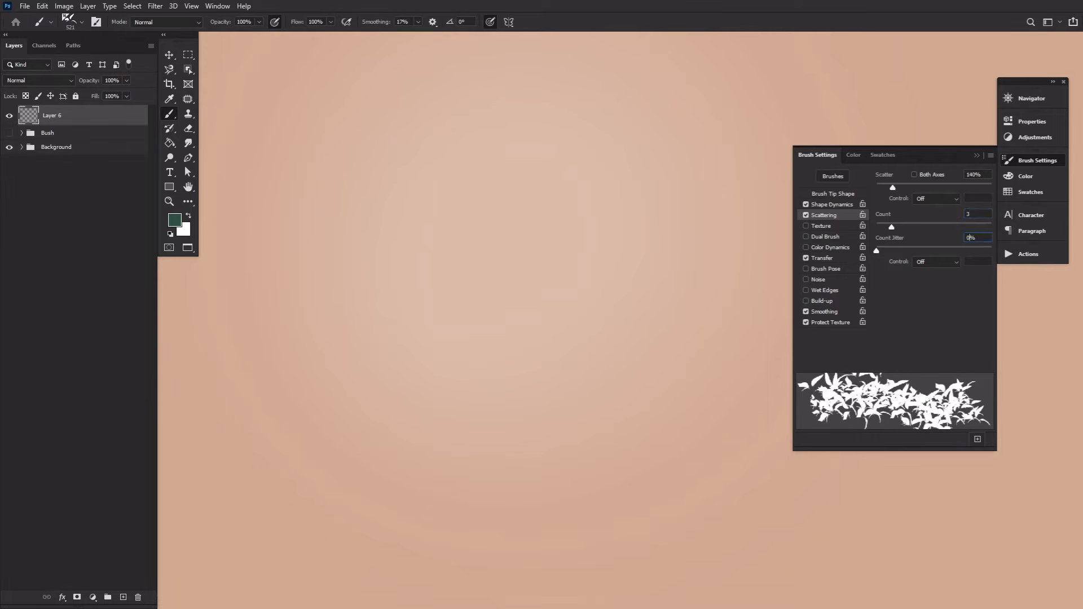
text(20)
click(938, 263)
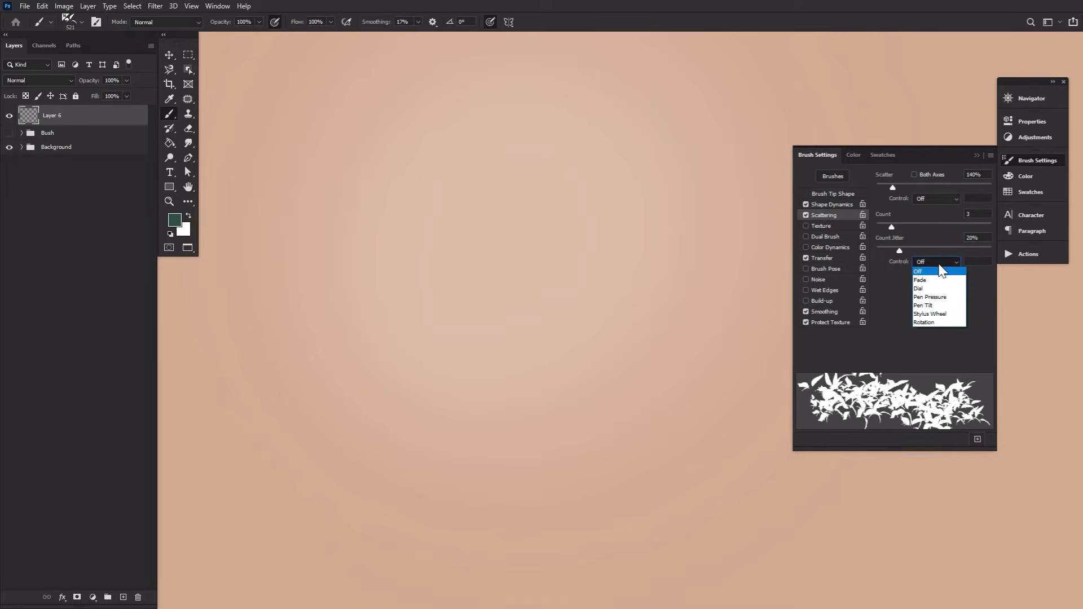
click(953, 306)
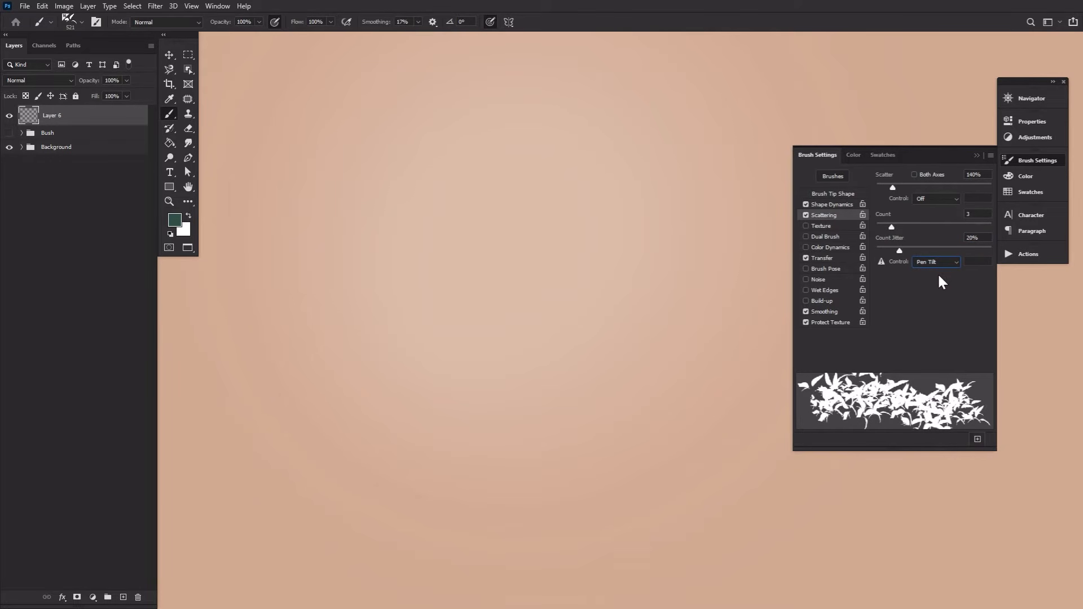
- Save the current brush with its tool settings as a new preset named leaf and try it with a short stroke
click(977, 440)
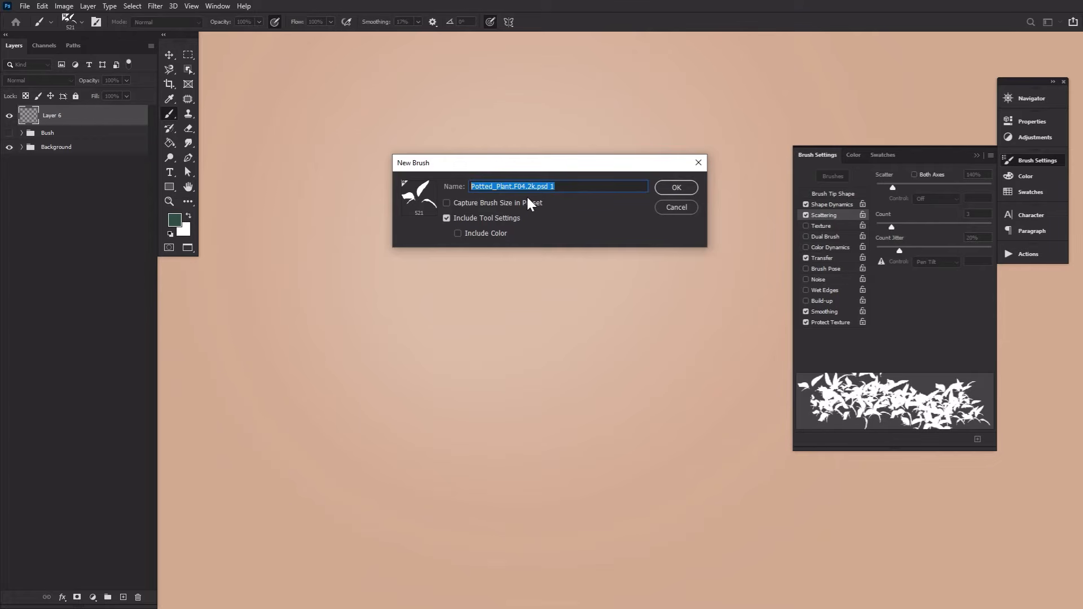
text(leafe)
key(BackSpace)
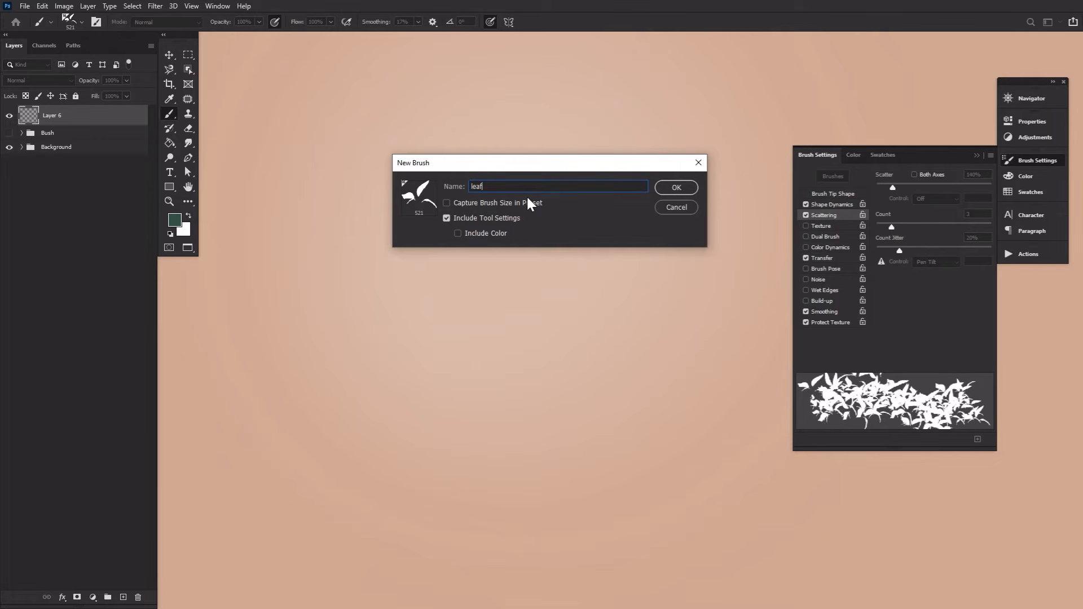
click(687, 188)
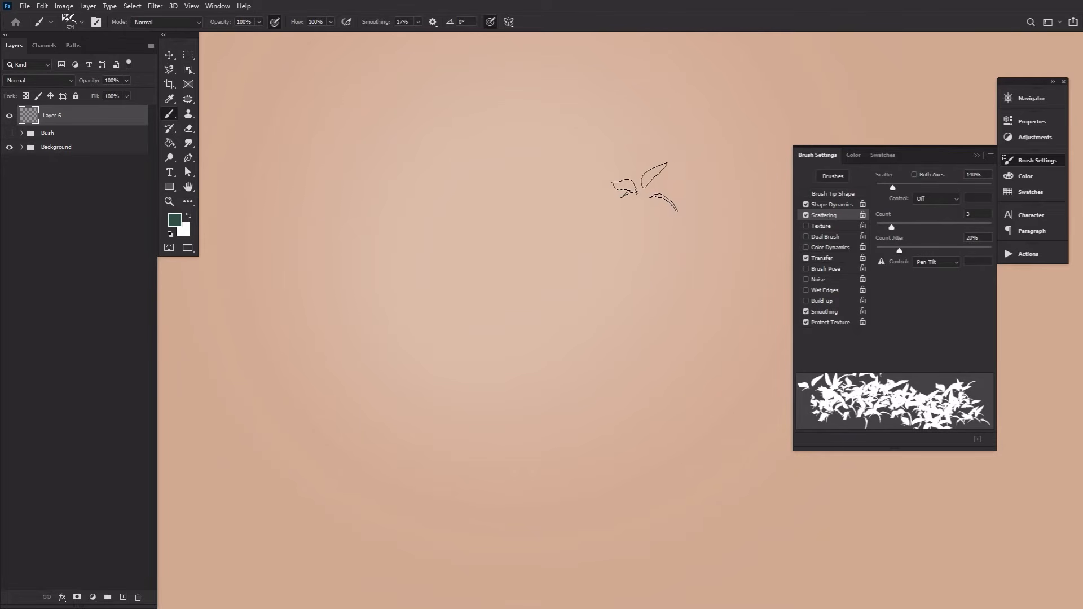
mouse_move(564, 186)
mouse_down()
mouse_move(491, 233)
mouse_move(569, 237)
mouse_move(587, 265)
mouse_move(575, 225)
mouse_move(595, 257)
mouse_up()
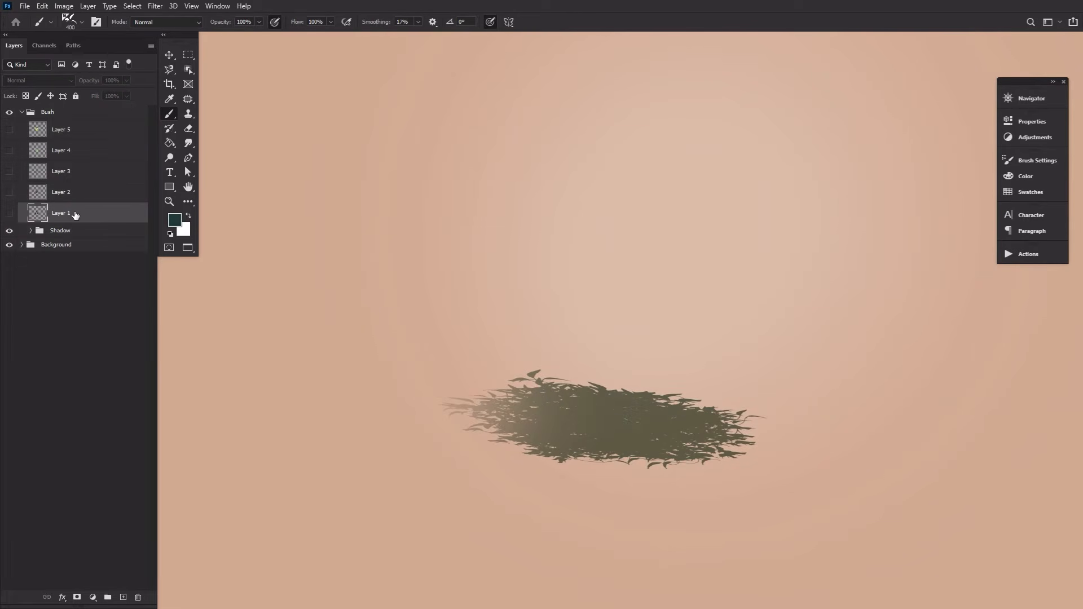
- Show Layer 1 through Layer 5 of the Bush group one after another, from darkest to brightest foliage
click(9, 214)
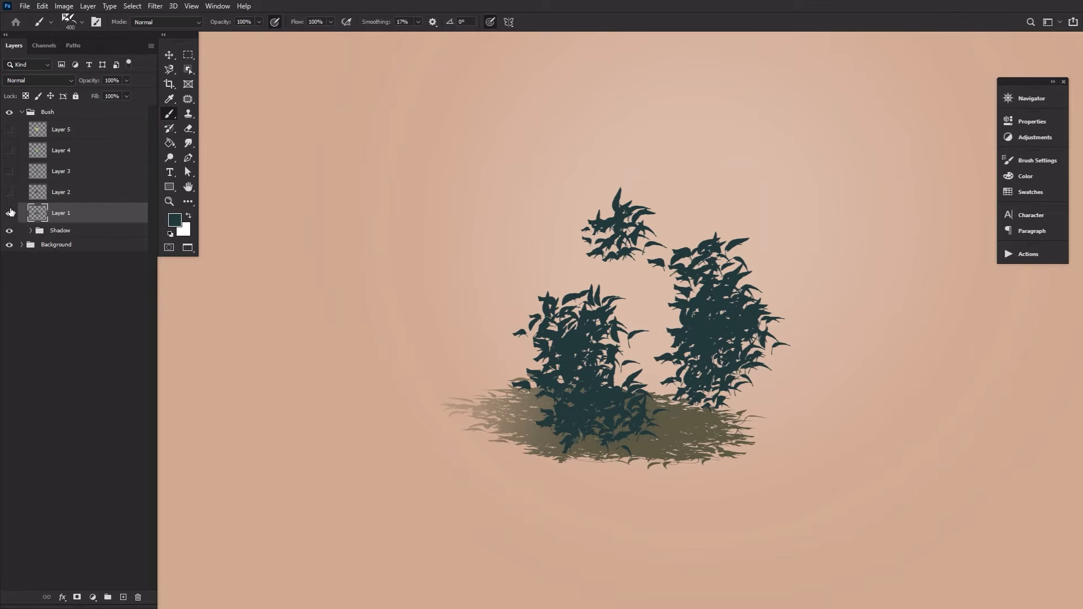
click(9, 193)
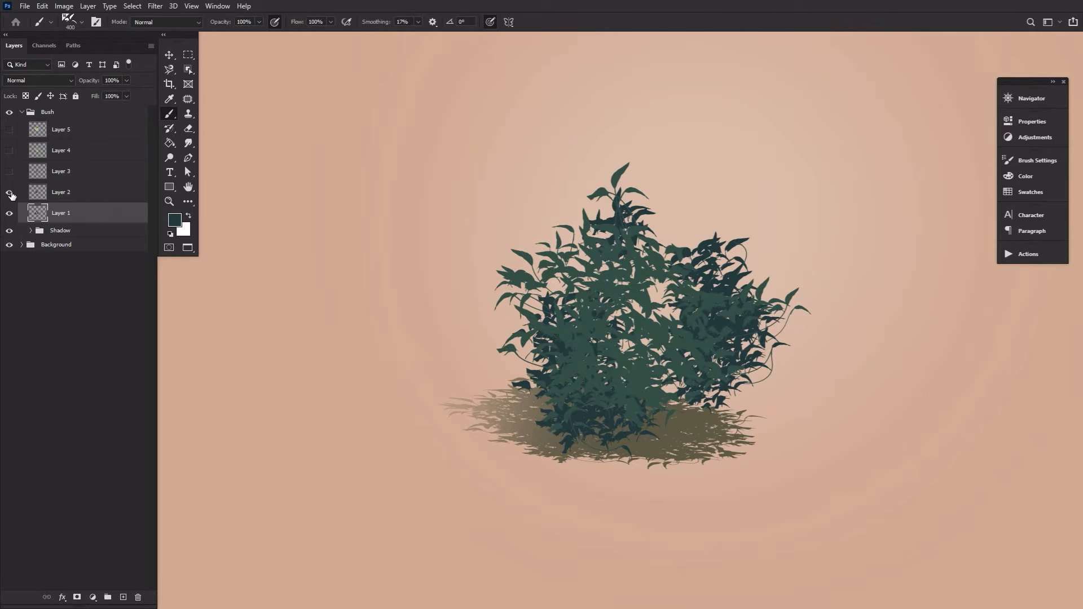
click(9, 173)
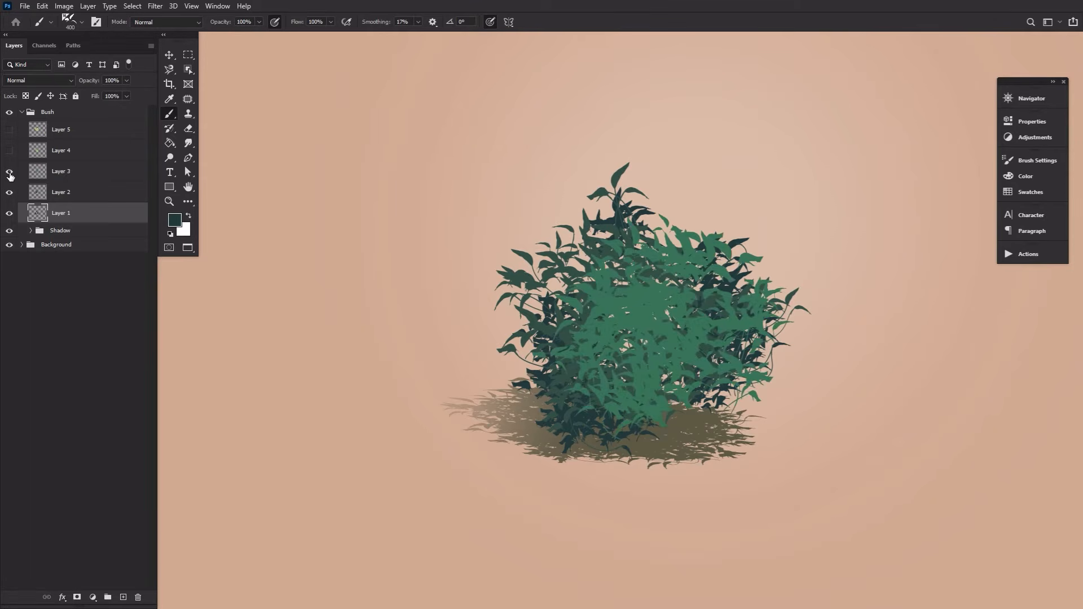
click(10, 150)
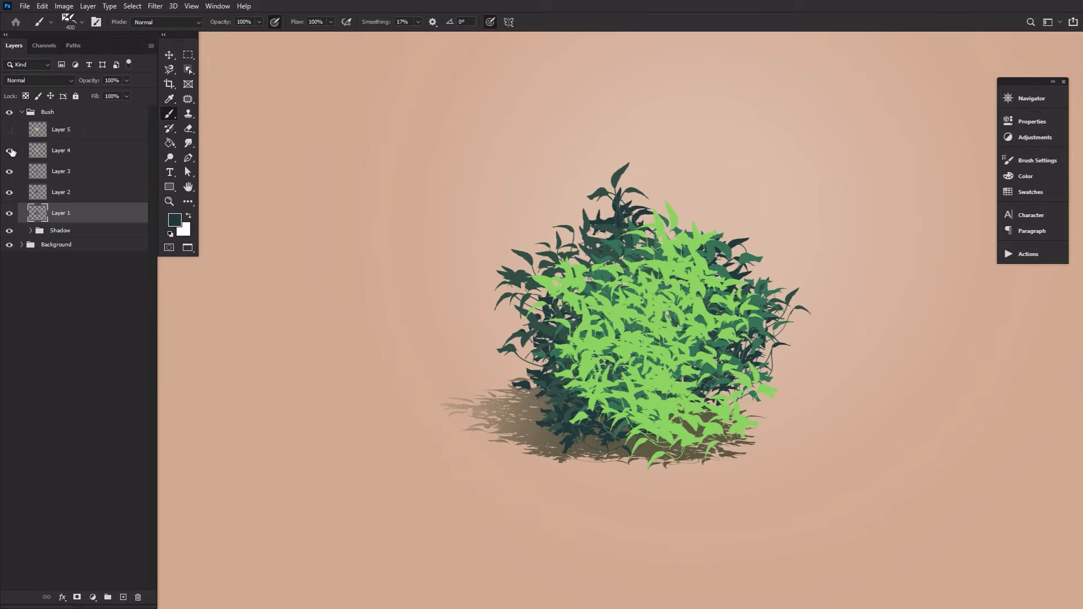
click(9, 129)
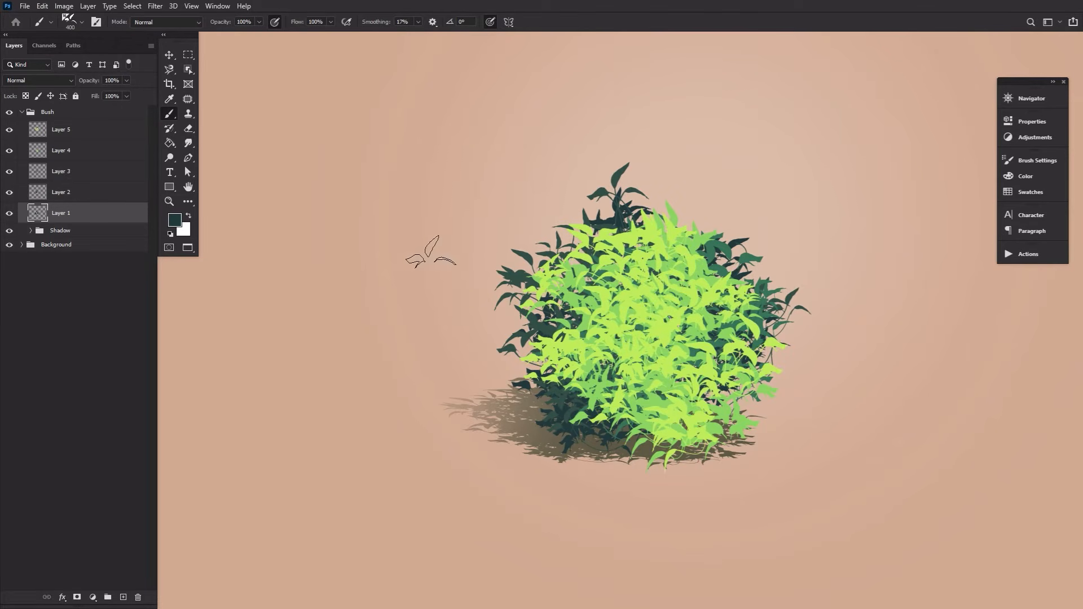
- Paint extra dark leaves on Layer 1 around the bush's outer edges, and undo the last stroke at its base
click(74, 192)
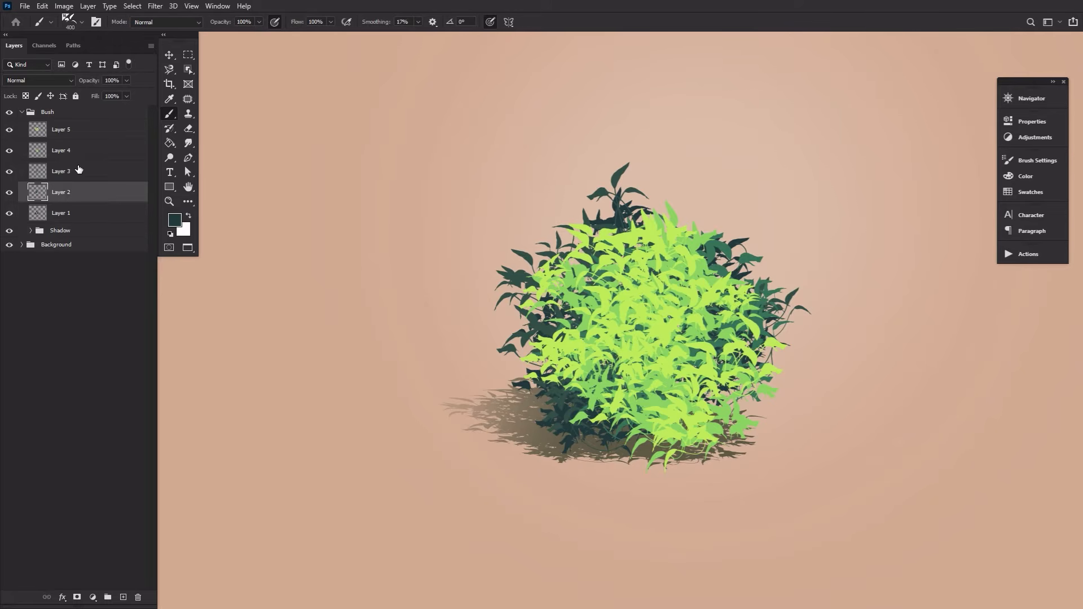
click(84, 168)
click(102, 216)
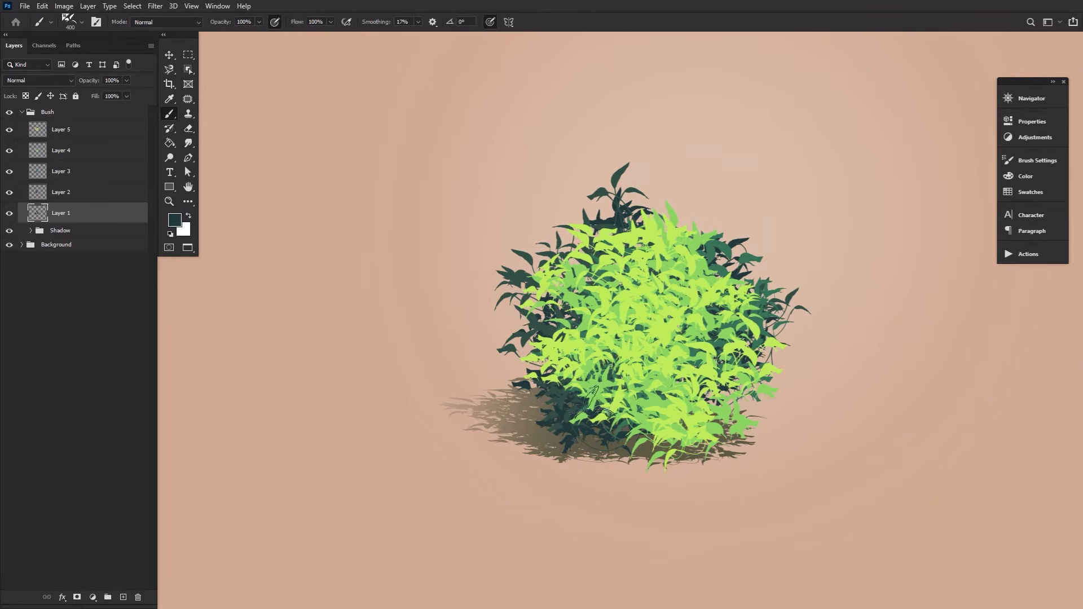
mouse_move(593, 414)
mouse_down()
mouse_move(603, 360)
mouse_move(710, 412)
mouse_move(753, 385)
mouse_move(727, 391)
mouse_move(755, 332)
mouse_move(724, 338)
mouse_move(694, 262)
mouse_move(728, 288)
mouse_move(612, 259)
mouse_move(654, 248)
mouse_move(596, 301)
mouse_move(547, 313)
mouse_move(637, 323)
mouse_up()
mouse_move(571, 263)
mouse_down()
mouse_move(570, 242)
mouse_move(629, 232)
mouse_up()
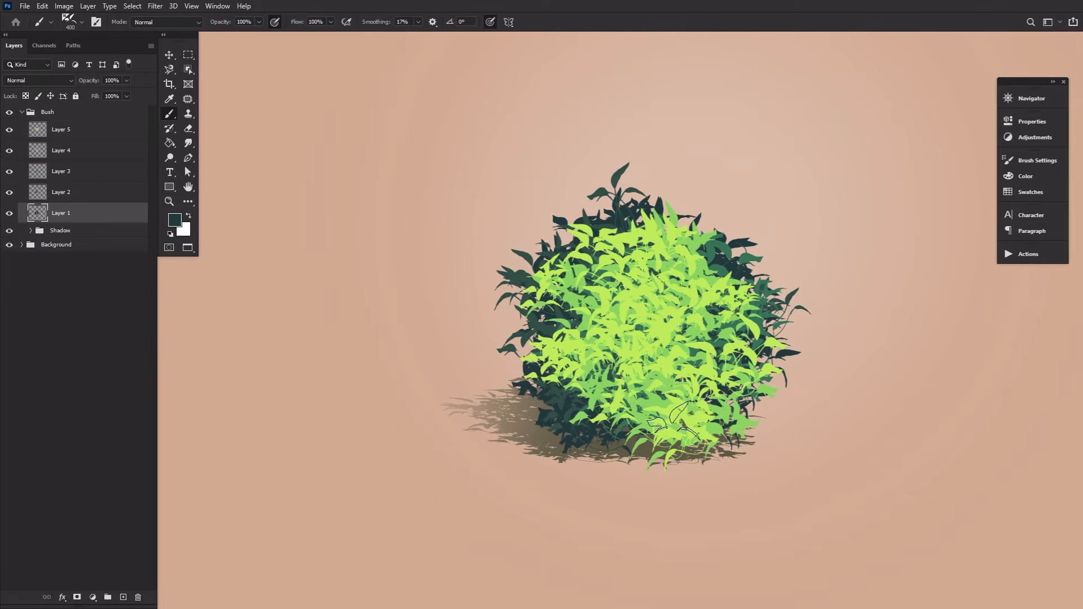
drag(660, 428, 652, 449)
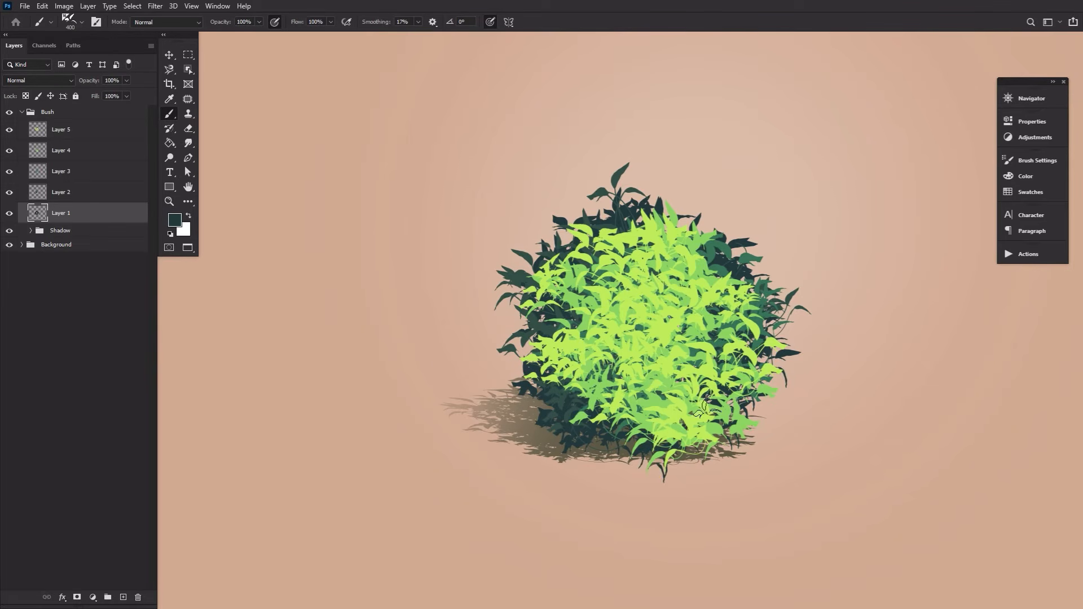
key(ctrl+z)
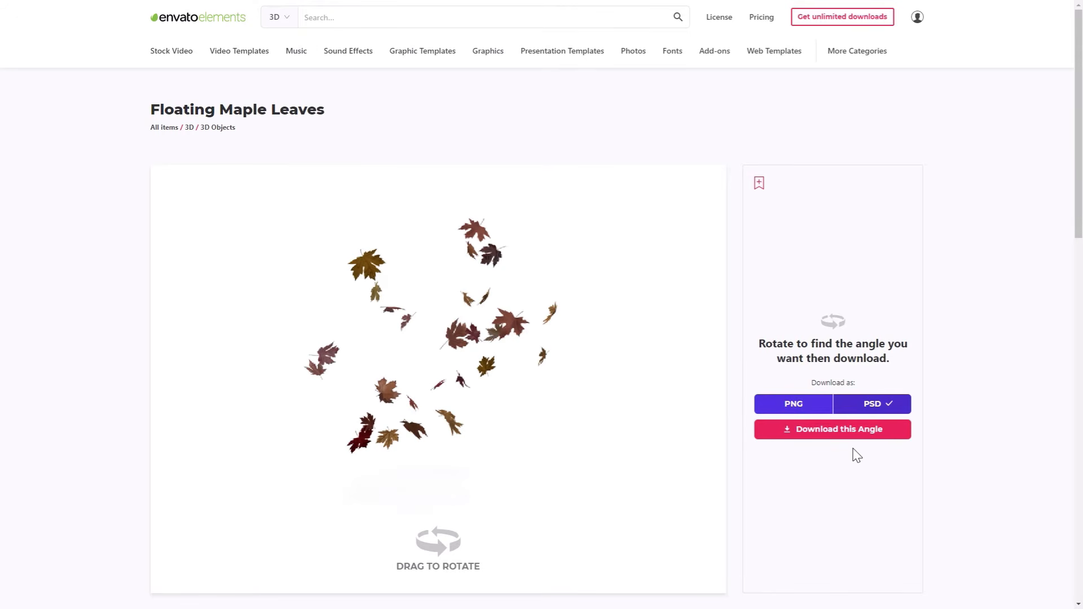
- Download the Floating Maple Leaves angle as a PSD from Envato Elements and delete its Shadows layer in Photoshop
click(892, 436)
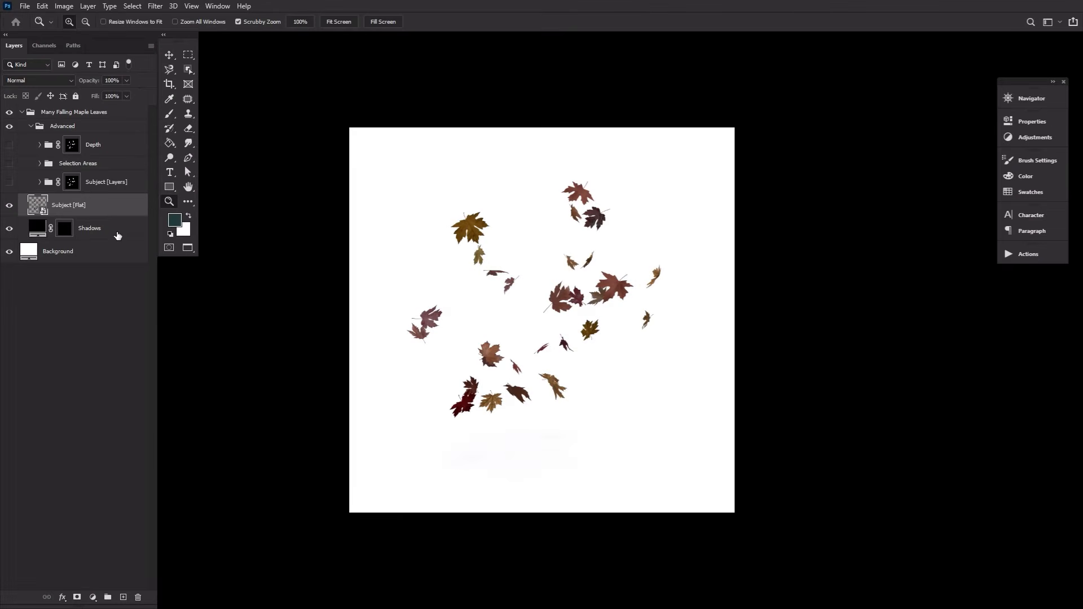
click(118, 235)
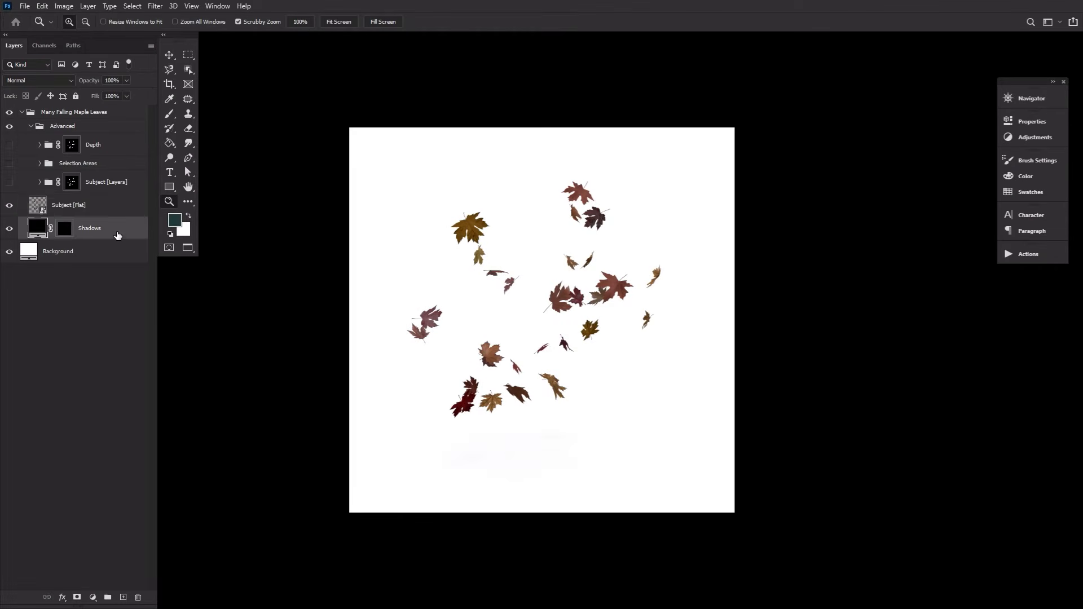
key(Delete)
- Turn the Subject [Flat] maple leaves black with a Hue/Saturation adjustment at -100 lightness
click(64, 5)
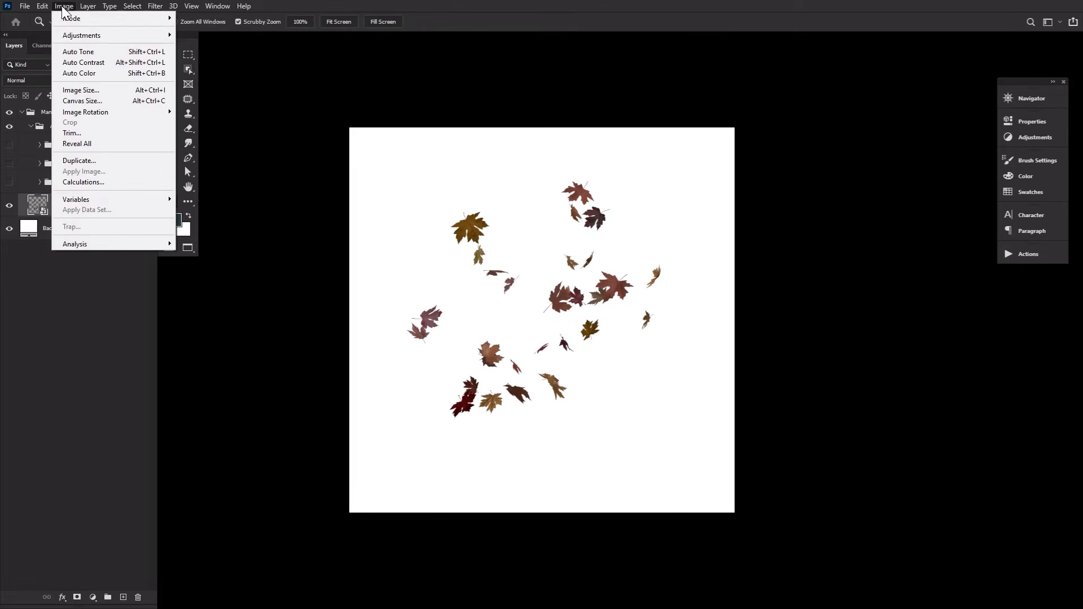
mouse_move(79, 35)
click(228, 95)
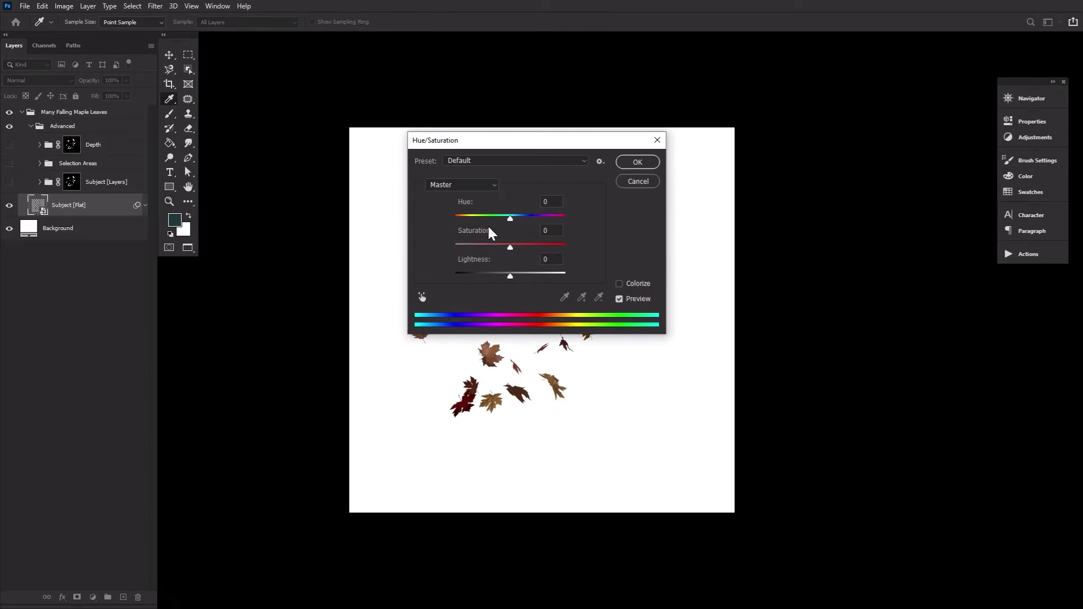
drag(510, 276, 434, 275)
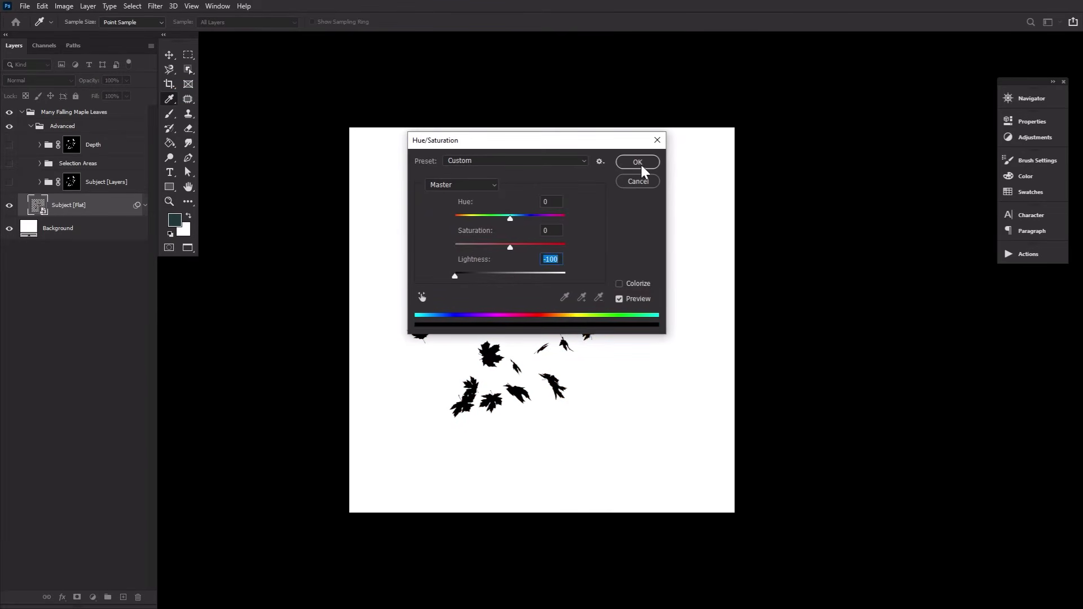
click(638, 163)
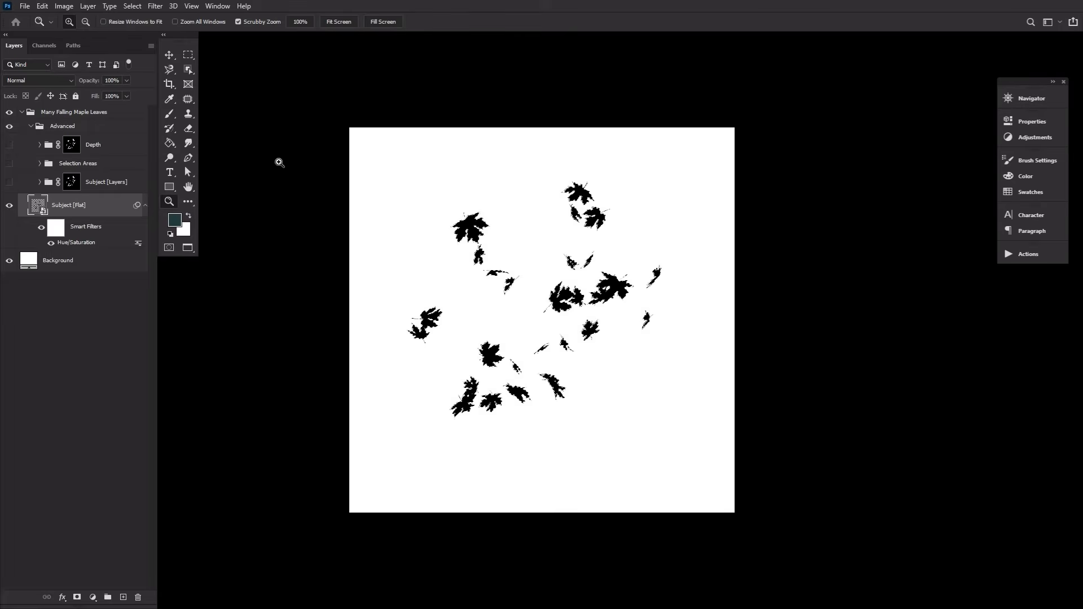
- Crop the canvas tightly around the black maple leaves and define them as a brush preset with the default name
click(169, 84)
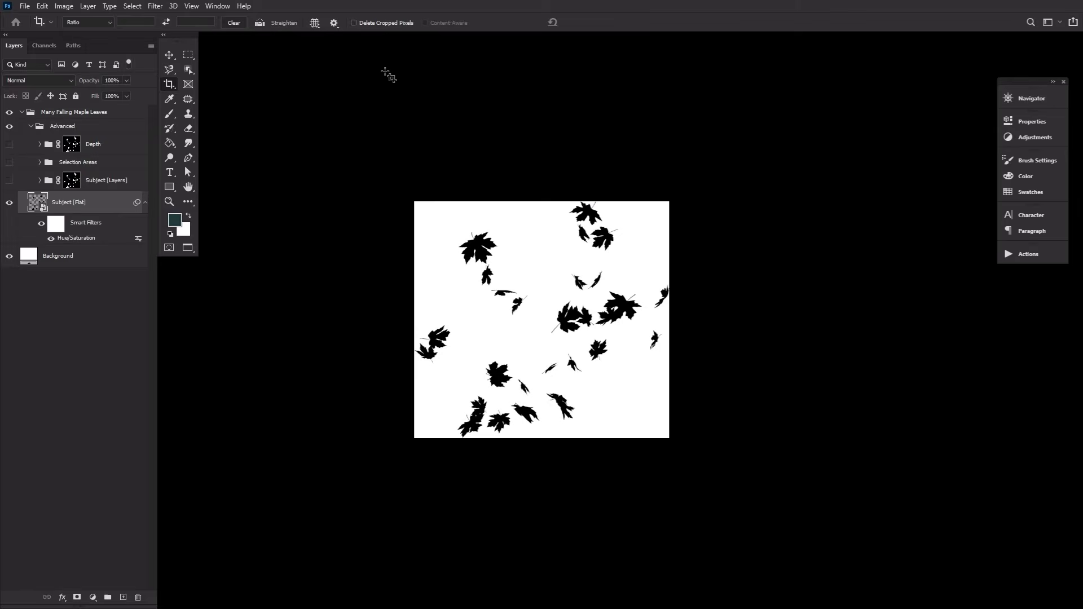
click(62, 7)
mouse_move(41, 7)
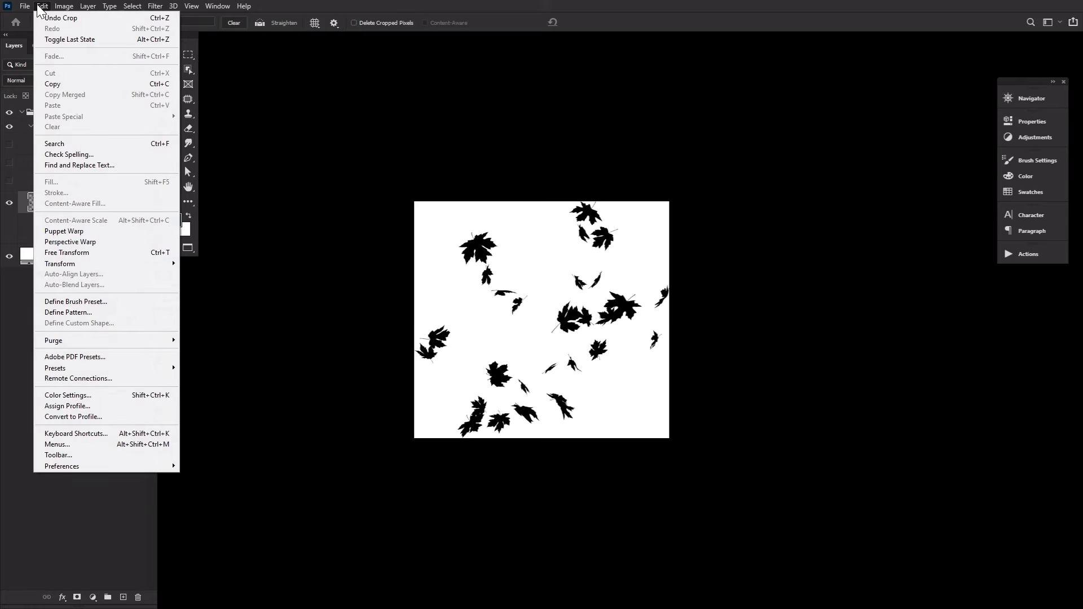
click(87, 301)
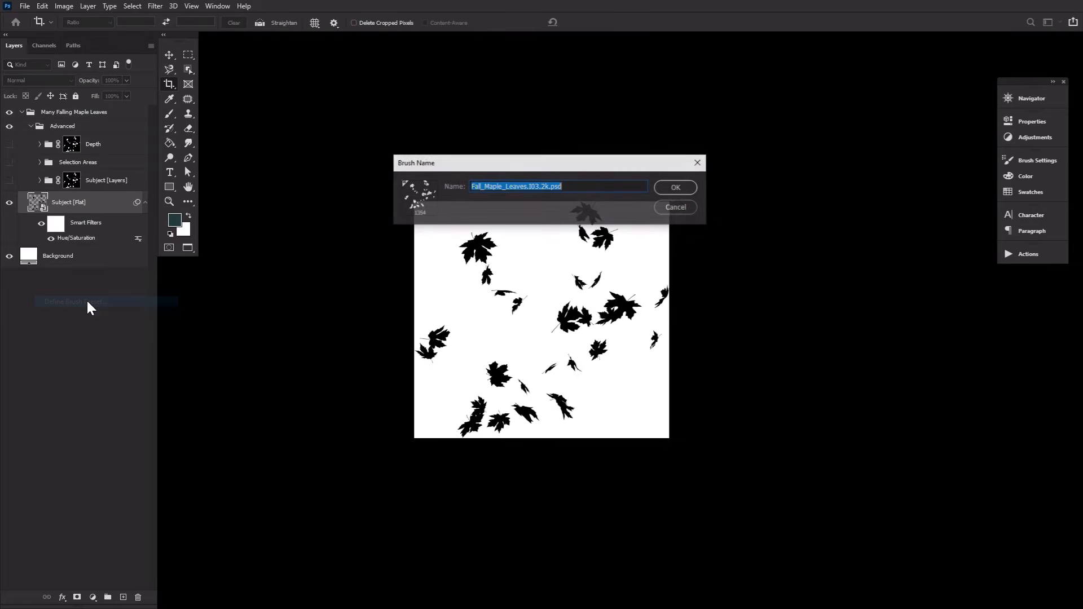
click(688, 189)
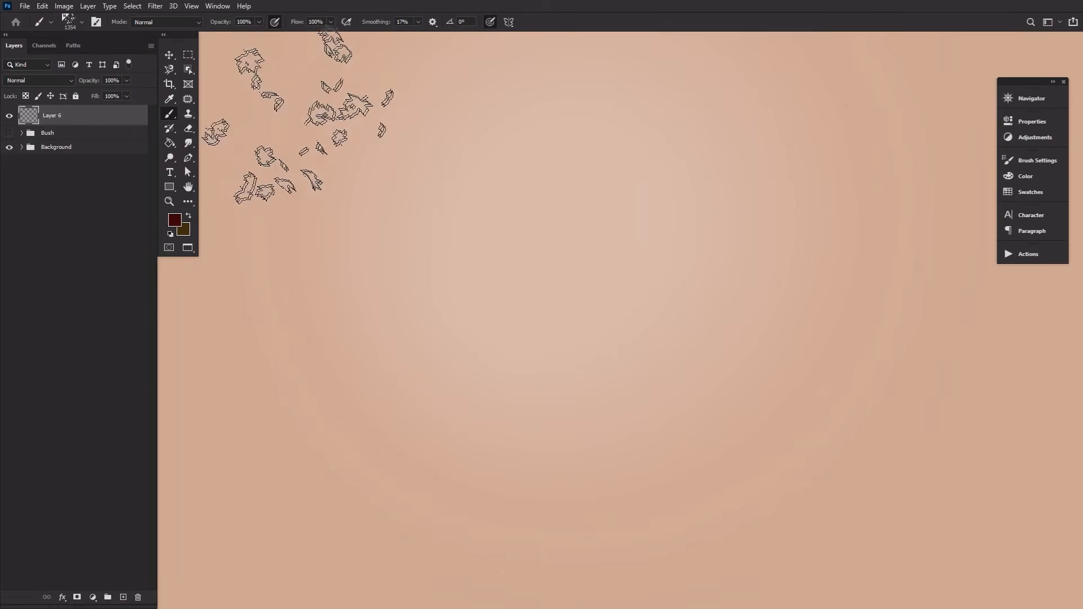
- Open the brush settings in the Untitled-2 document and set the maple leaf brush's tip spacing to 45%
click(217, 6)
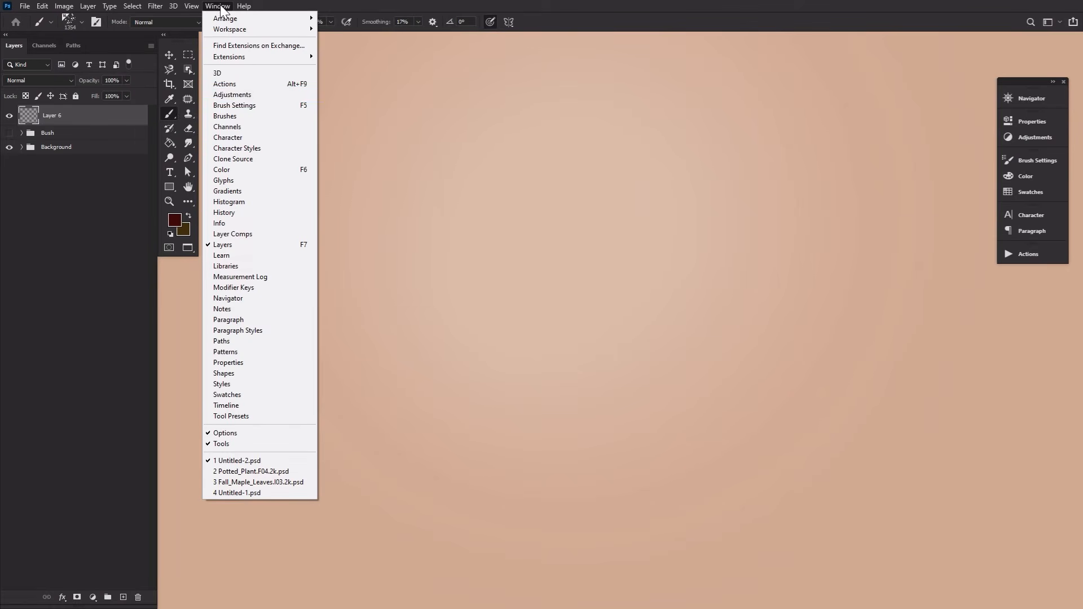
click(252, 105)
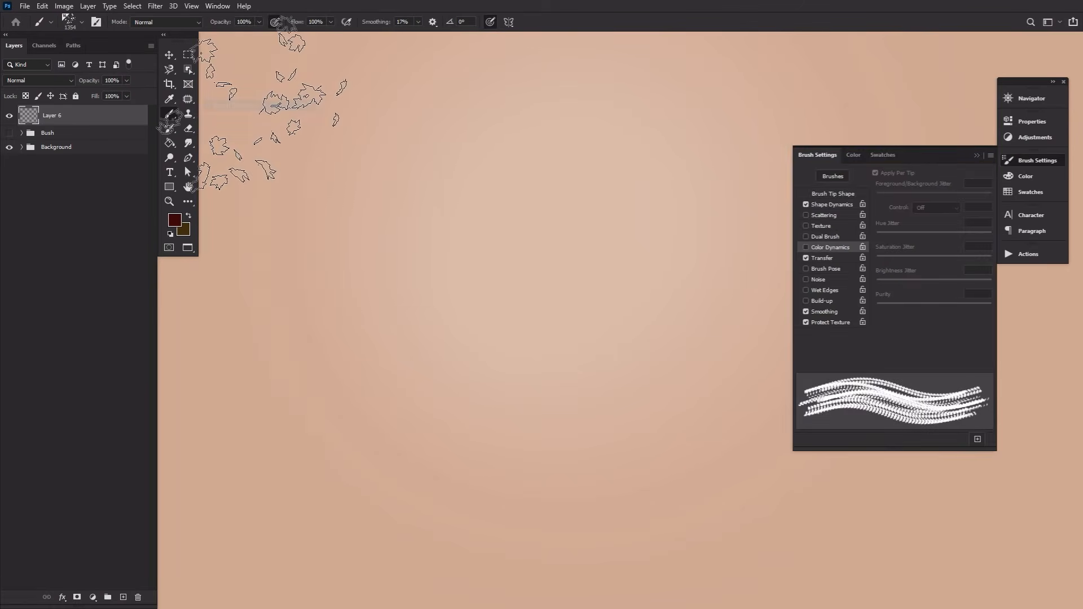
click(844, 194)
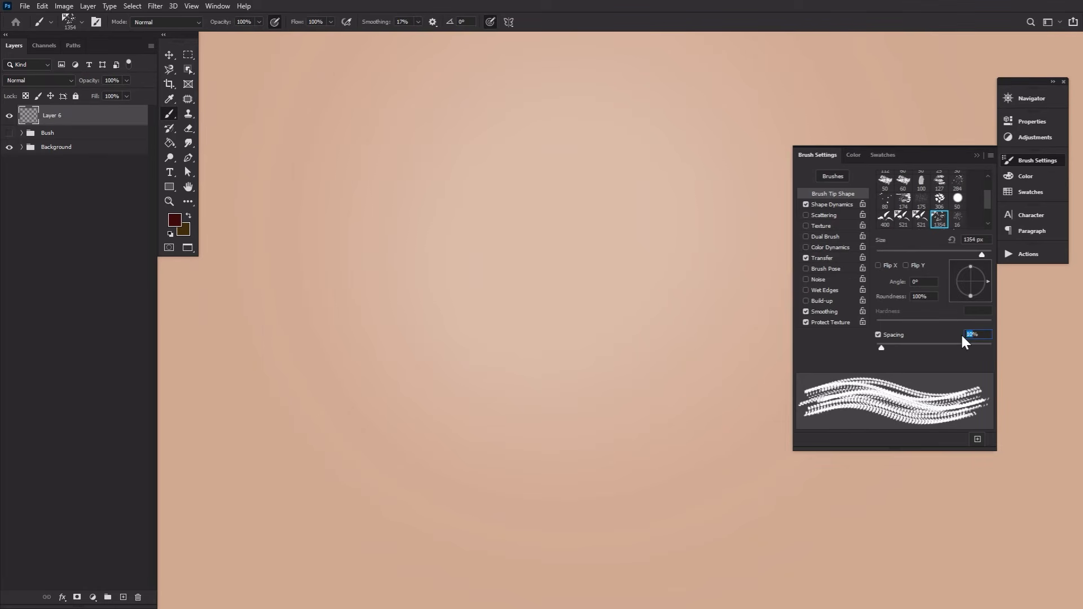
text(45)
- Set the maple leaf brush's Shape Dynamics to 48% size jitter and 10% minimum diameter
click(834, 205)
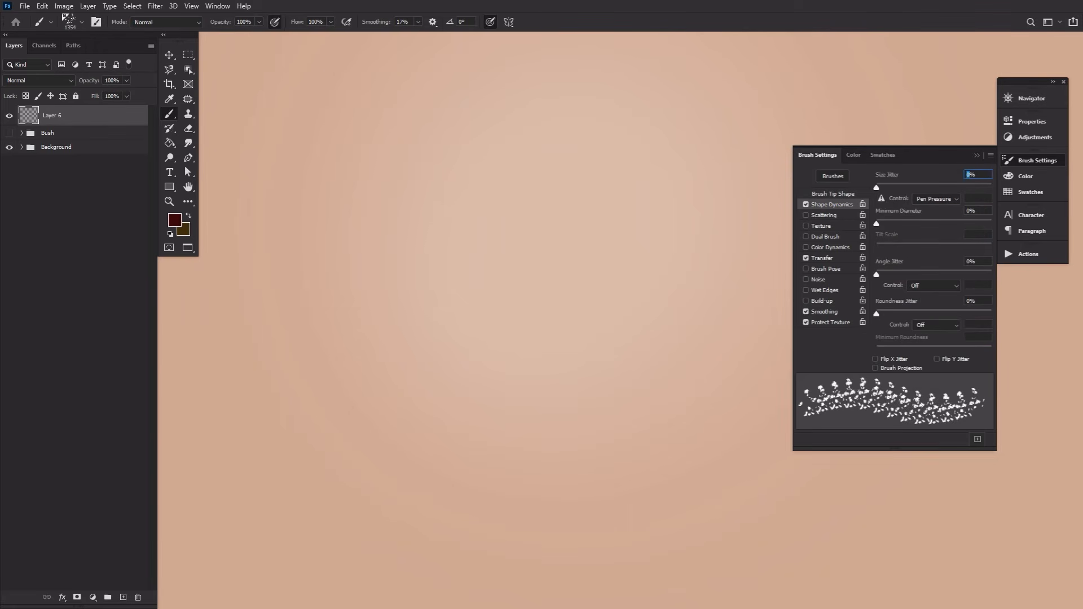
text(48)
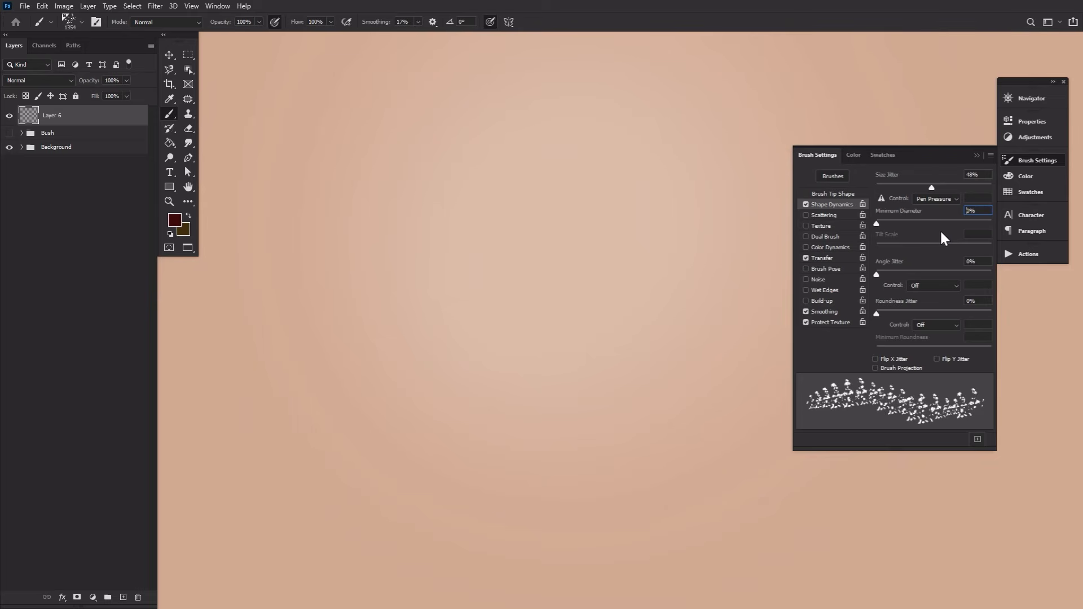
text(1)
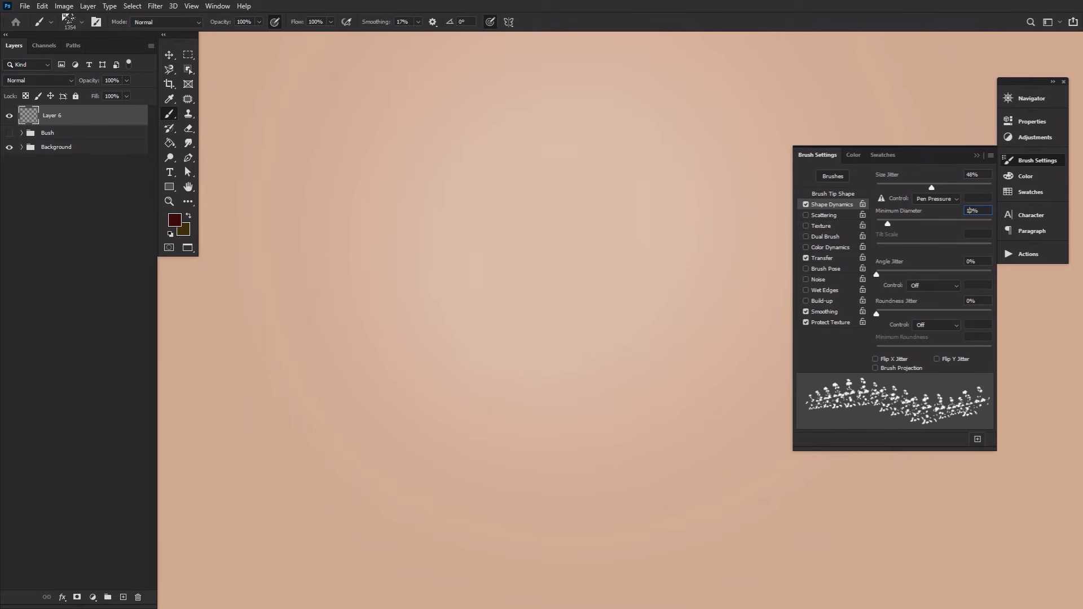
- Set the maple leaf brush's angle jitter to 100% and its roundness jitter to 19%
click(967, 262)
text(100)
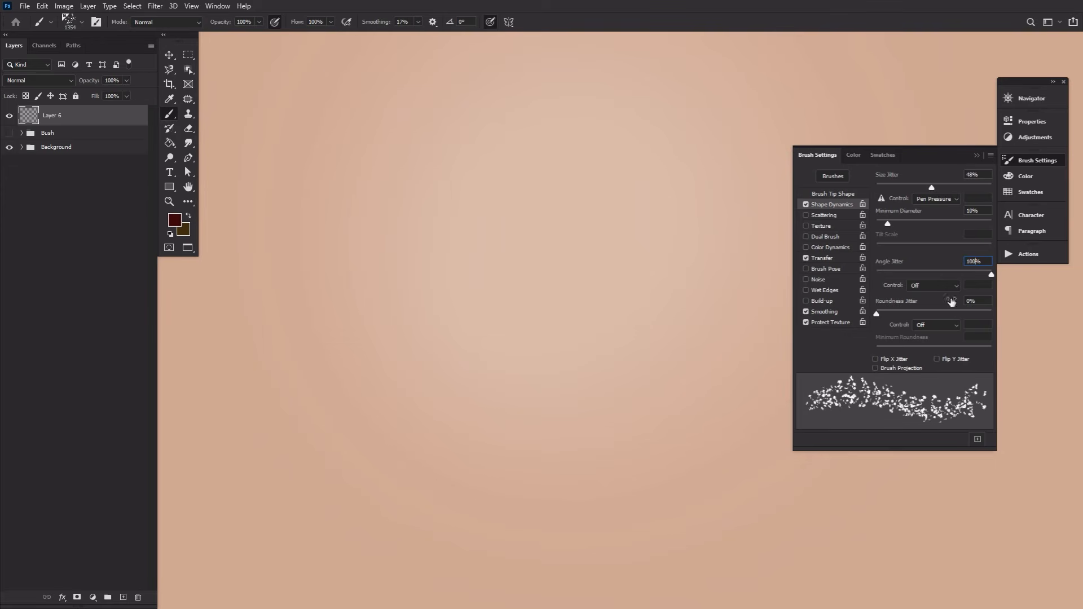
click(962, 304)
text(19)
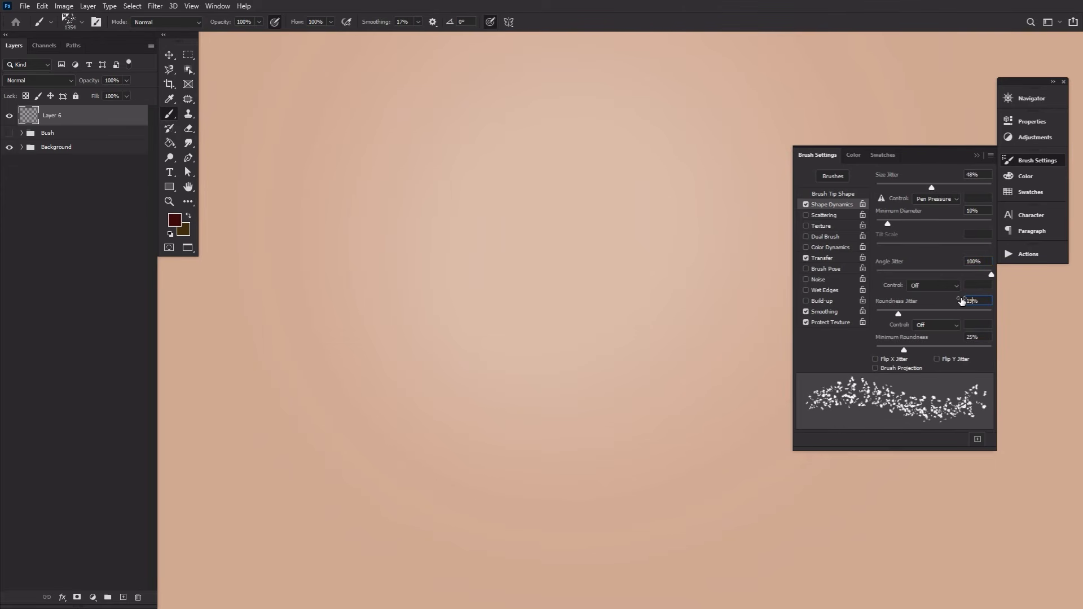
- Enable Scattering for the maple leaf brush with 93% scatter and a count of 2
click(830, 216)
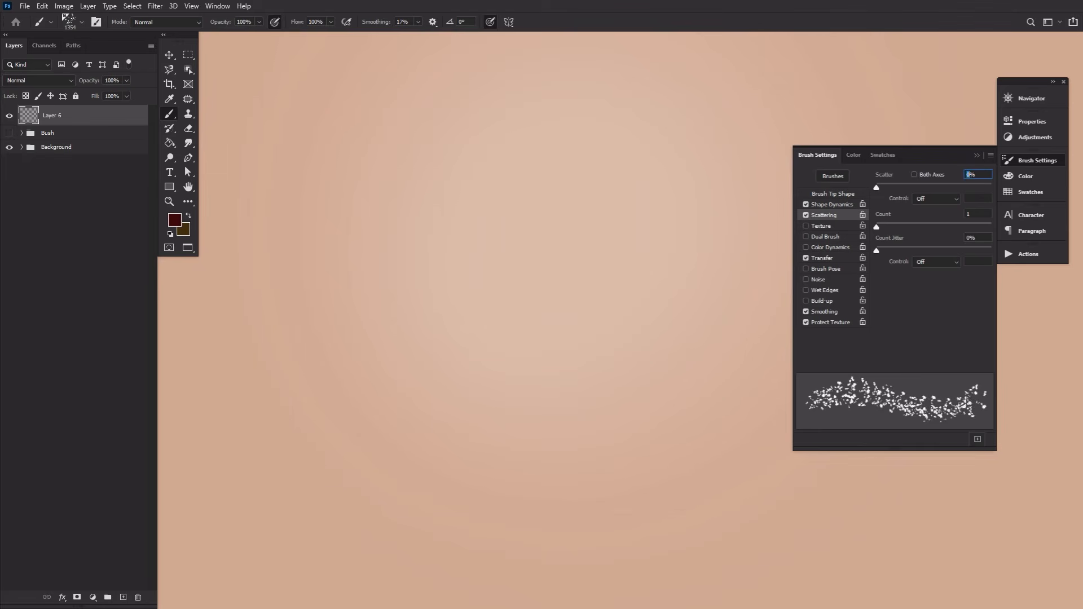
text(93)
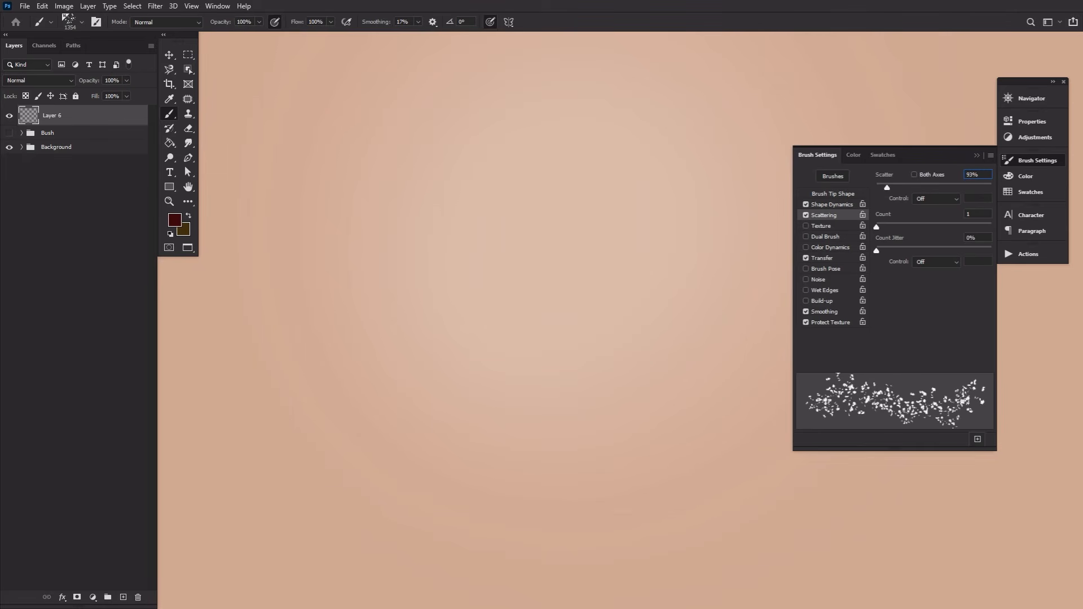
key(Tab)
text(2)
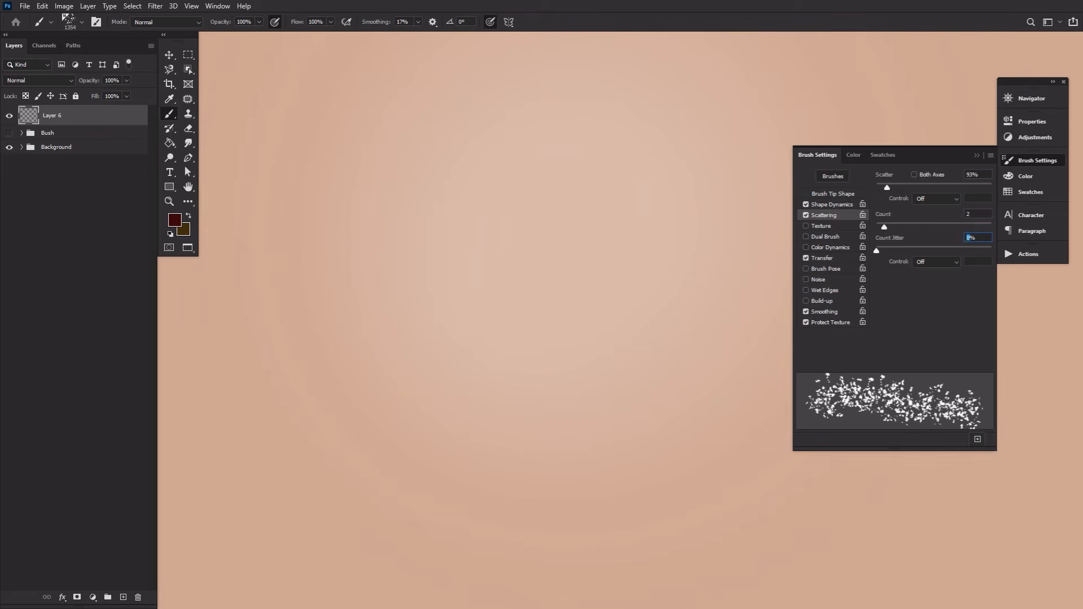
- Set the maple leaf brush's count jitter to 20% and control it by Pen Tilt
text(20)
click(936, 262)
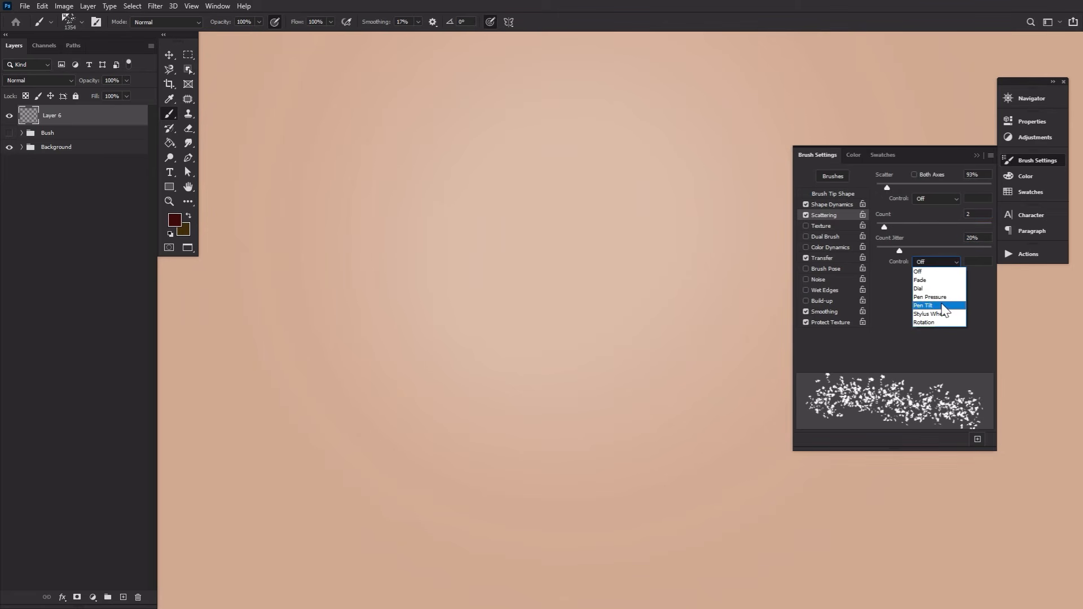
click(943, 307)
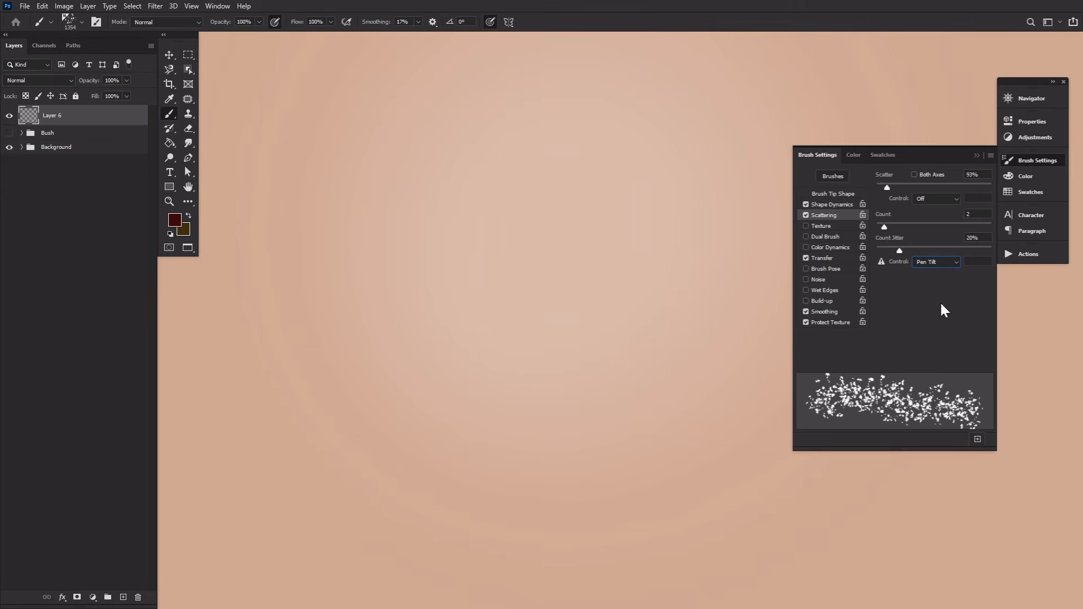
- Enable Color Dynamics with 40% foreground/background jitter, 6% hue jitter, 2% saturation jitter and 18% brightness jitter
click(815, 247)
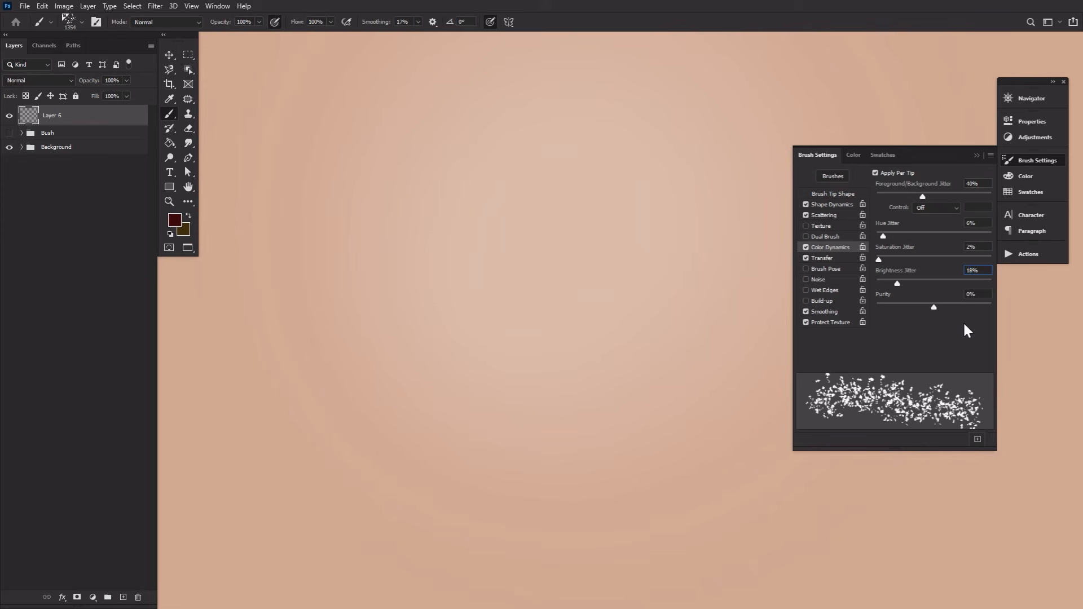
key(Return)
- Save the maple leaf brush as a new preset named "leaf floating" with its tool settings included
click(977, 439)
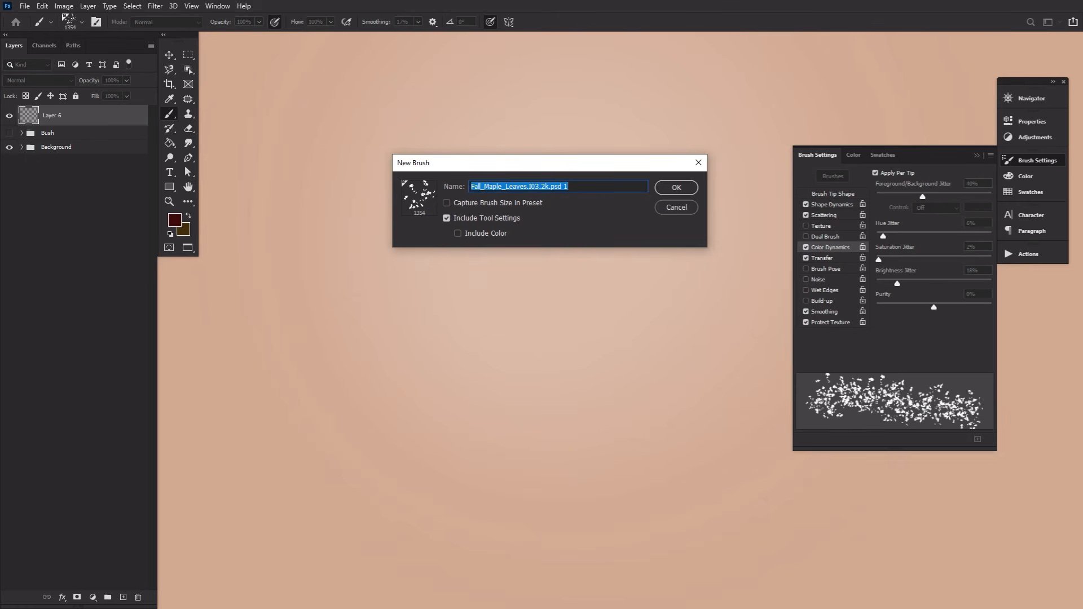
text(leaf )
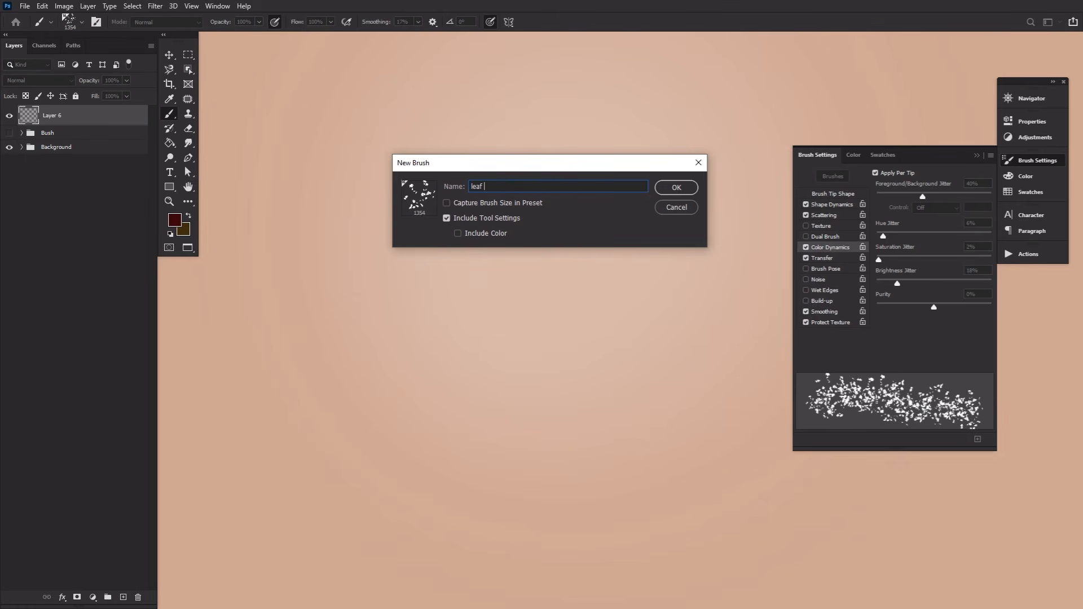
text(floating)
click(679, 187)
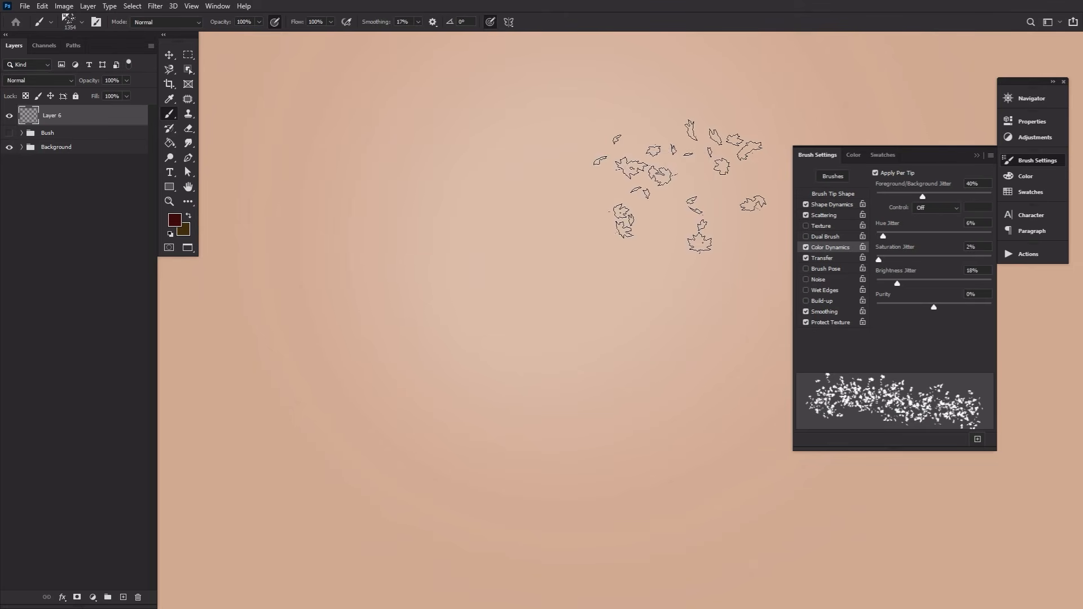
- Collapse the brush settings and paint a diagonal sweep of scattered maple leaves across the canvas on Layer 6
click(1034, 158)
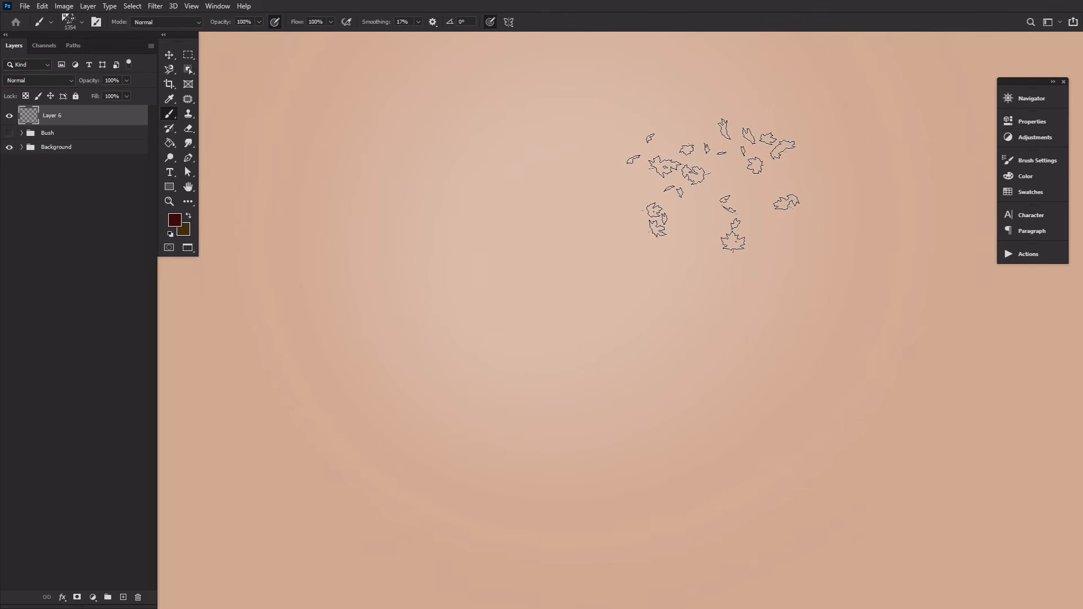
mouse_move(714, 185)
mouse_down()
mouse_move(423, 175)
mouse_move(633, 374)
mouse_move(863, 500)
mouse_move(257, 418)
mouse_up()
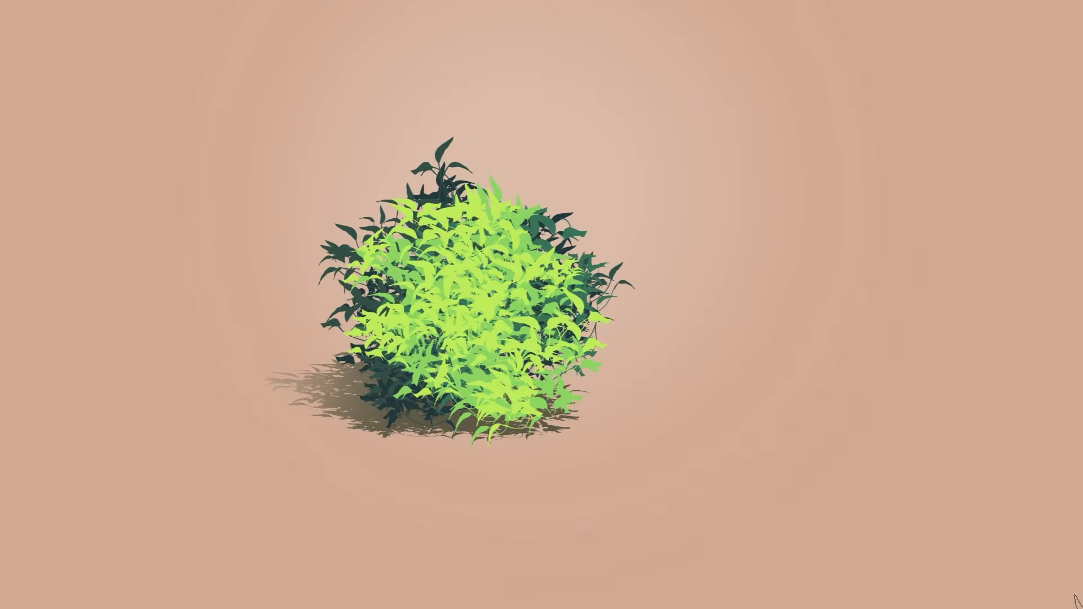
- Paint a tall vertical column of dark green leaves beside the bush with the plant leaf brush
mouse_move(695, 424)
mouse_down()
mouse_move(702, 104)
mouse_move(677, 225)
mouse_move(730, 417)
mouse_move(755, 113)
mouse_up()
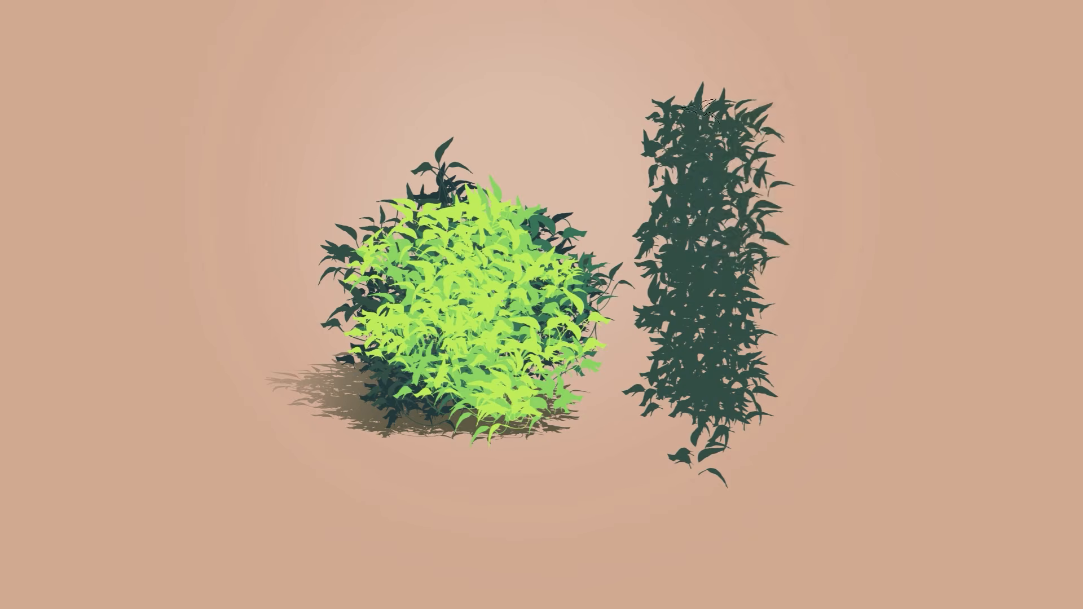